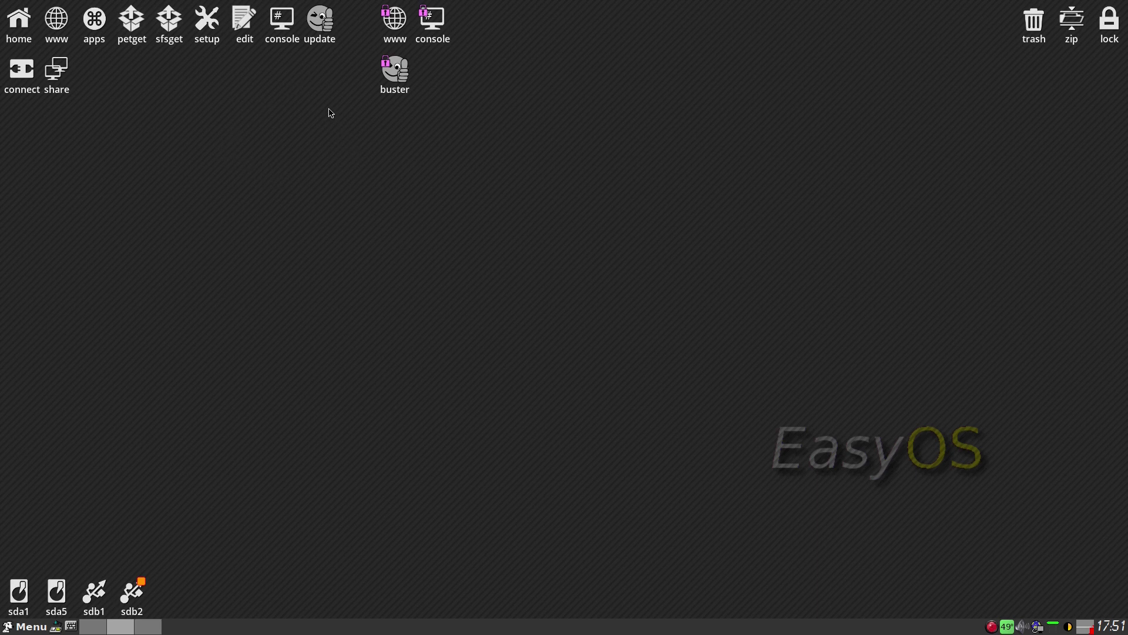
# Step: Run EasyUpdate to check online for a newer EasyOS release, and close its window
pyautogui.click(322, 28)
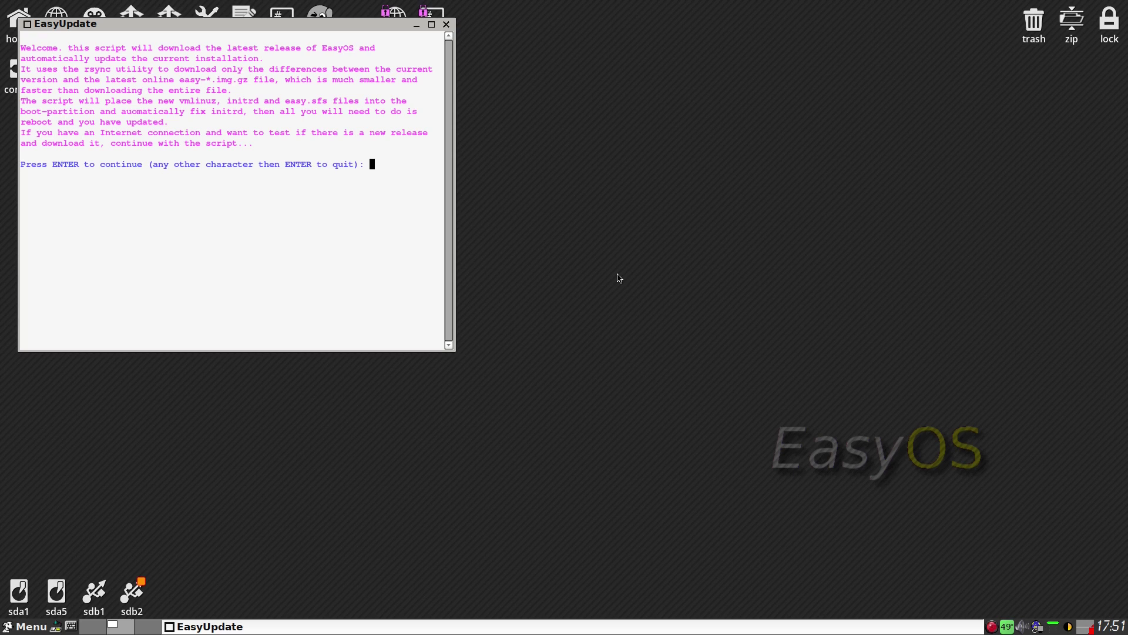
pyautogui.press('Return')
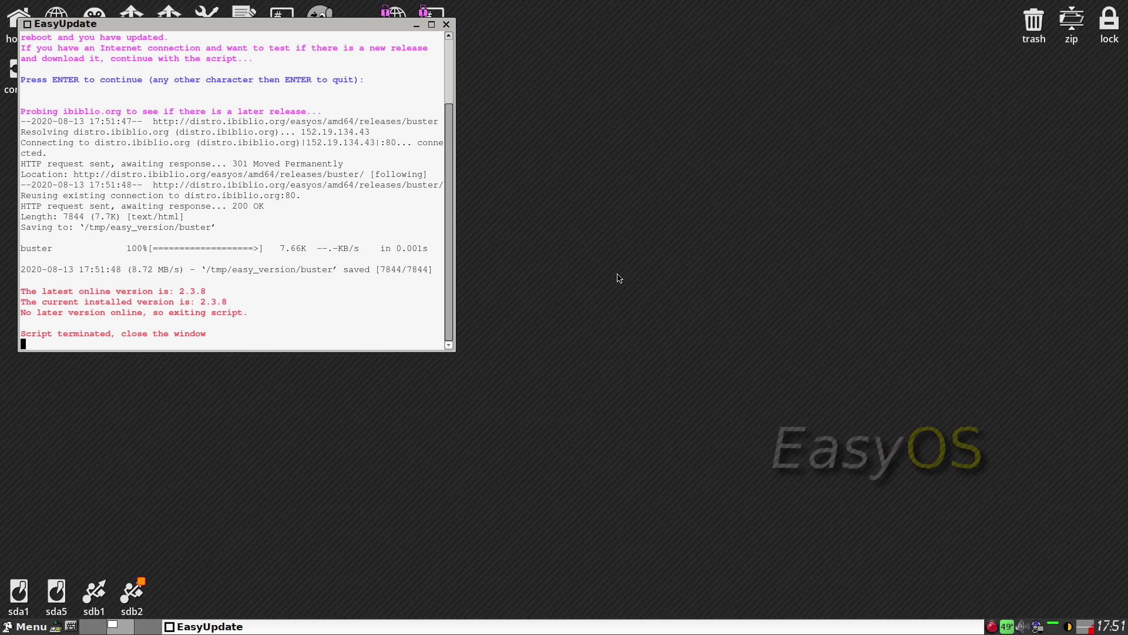
pyautogui.click(446, 24)
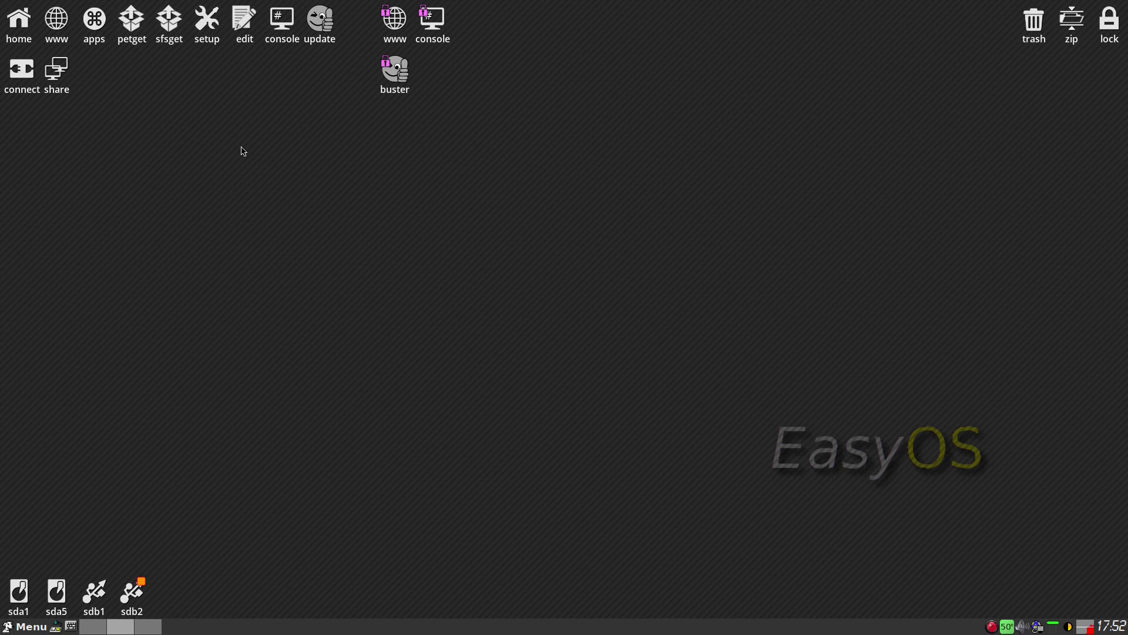
# Step: Choose the ftp.nluug.nl repository in the SFSget package installer and try to browse its packages
pyautogui.click(171, 24)
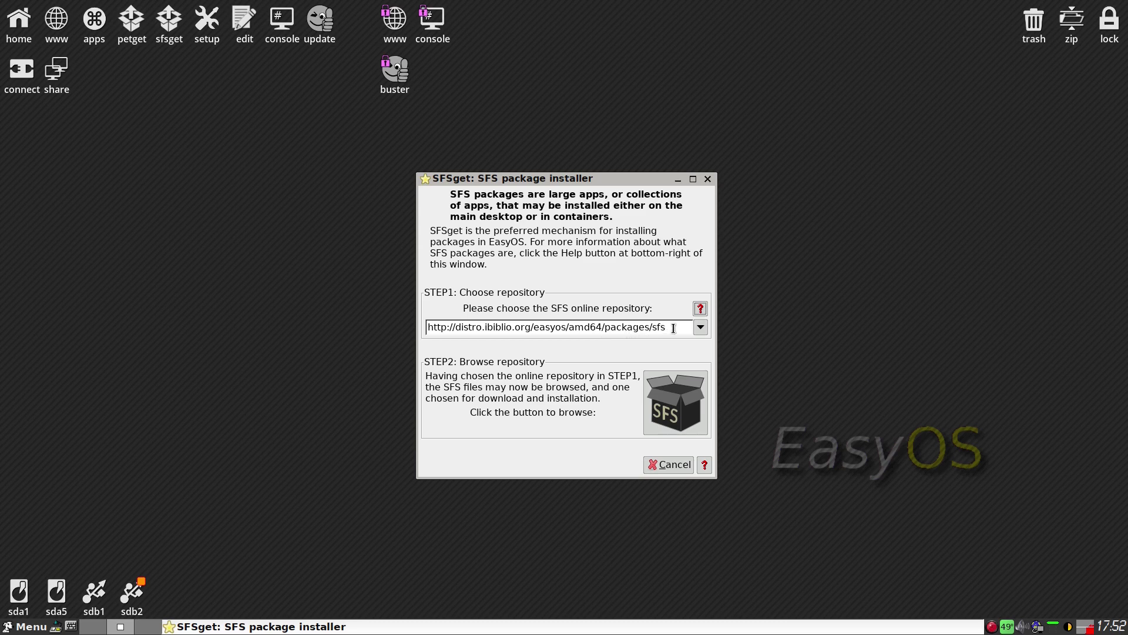
pyautogui.click(706, 330)
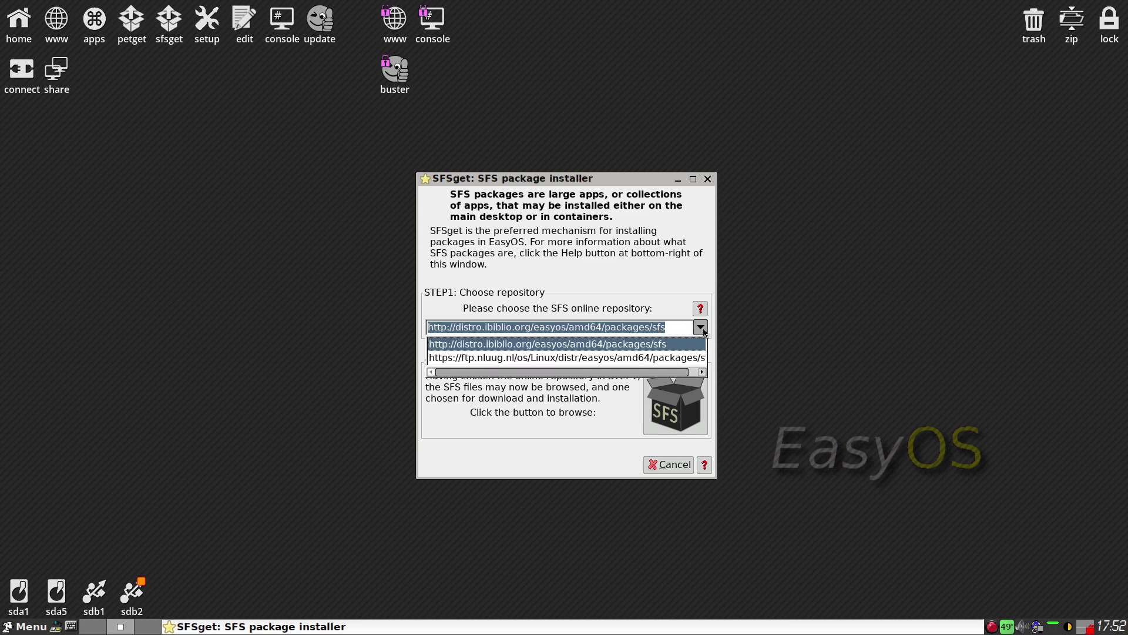
pyautogui.click(651, 358)
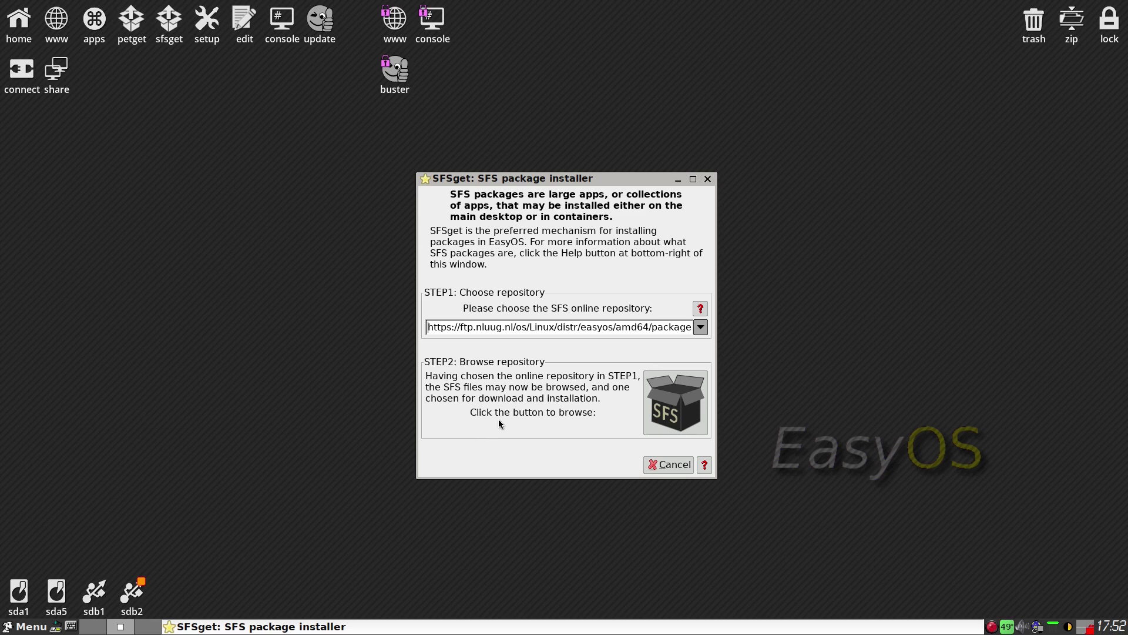
pyautogui.click(673, 406)
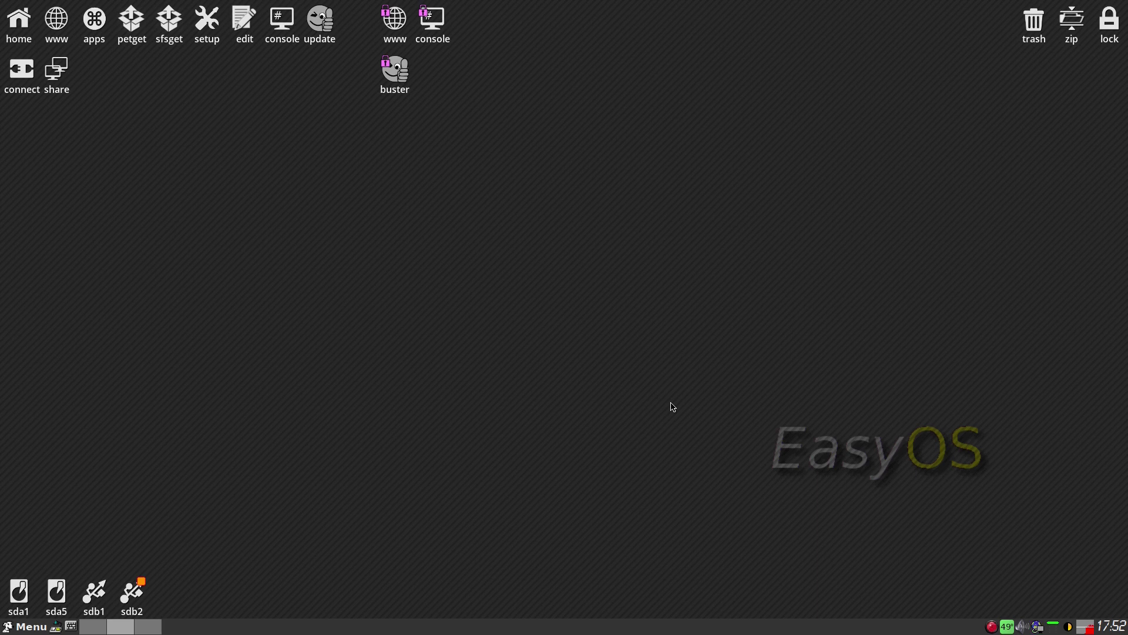
# Step: Browse the distro.ibiblio.org SFS repository in SFSget and select the firefox_68.7-esr-buster_amd64.sfs package
pyautogui.click(169, 31)
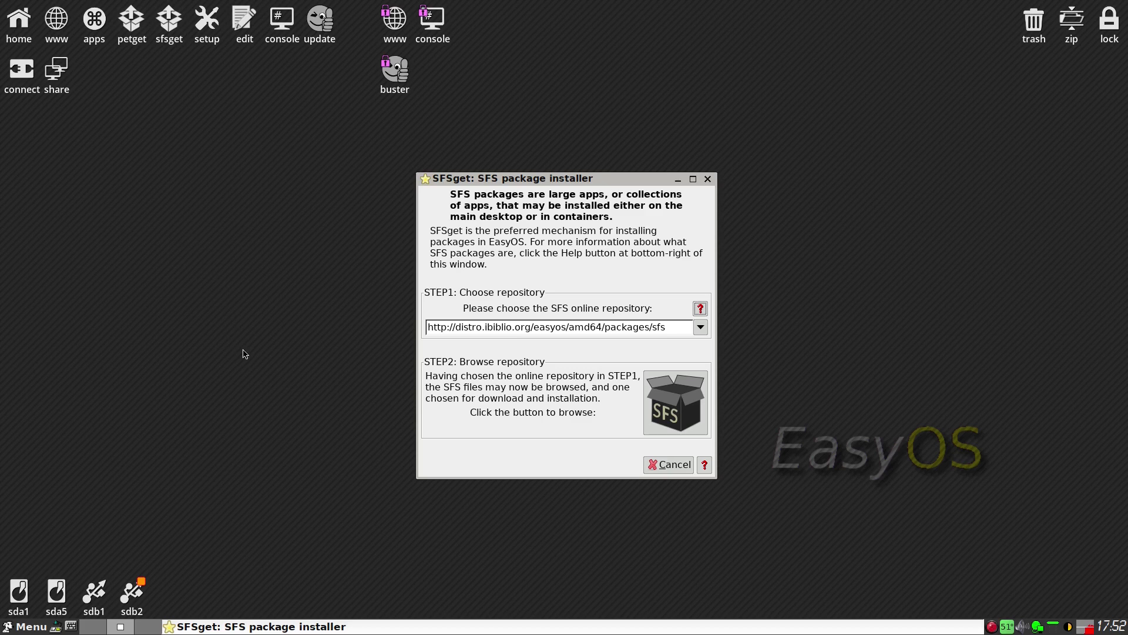
pyautogui.click(646, 411)
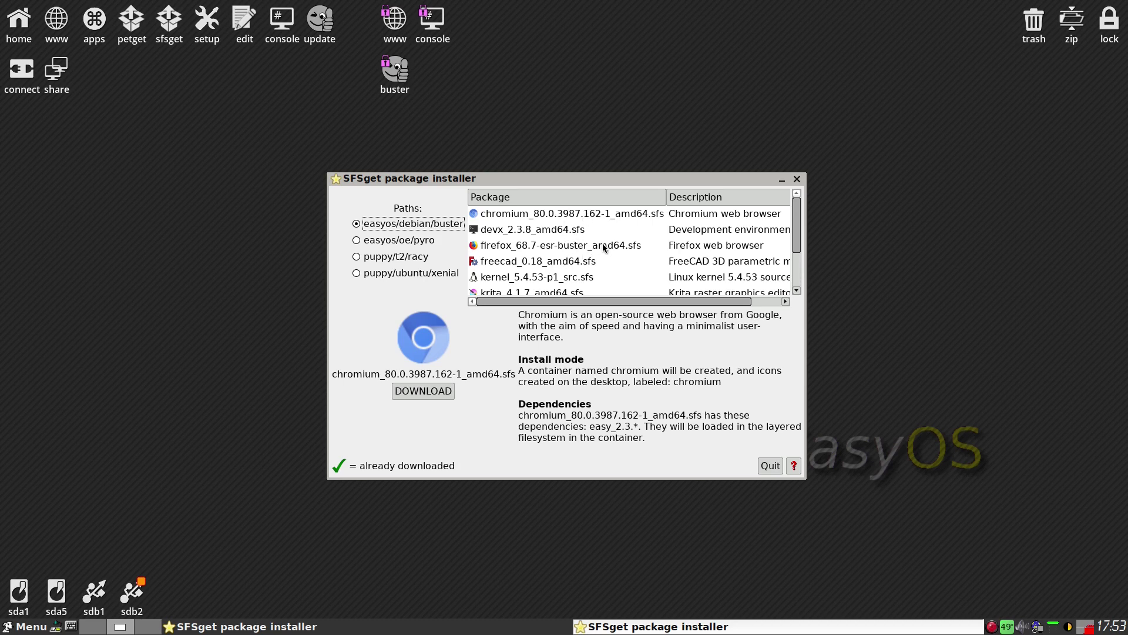
pyautogui.scroll(-1, 604, 248)
pyautogui.scroll(-2, 604, 248)
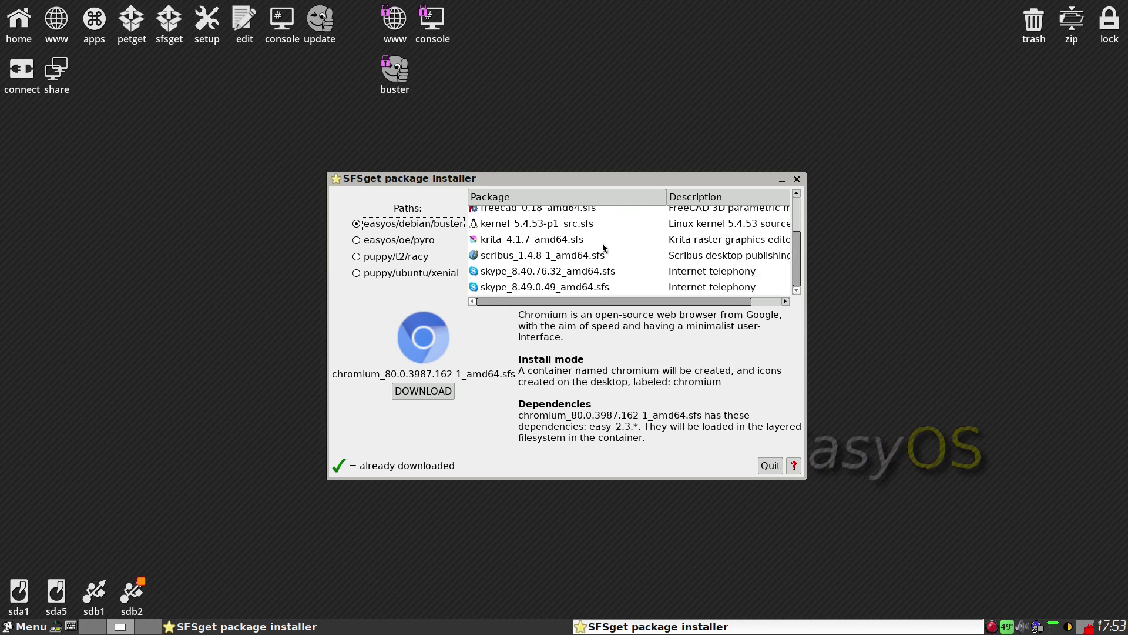
pyautogui.scroll(3, 604, 248)
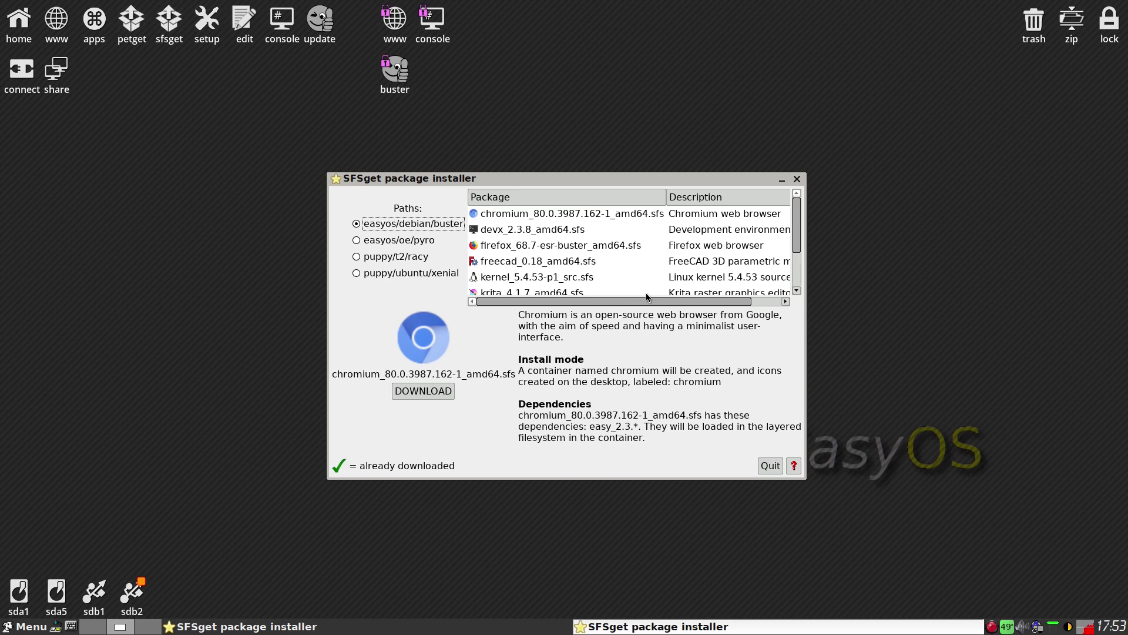
pyautogui.click(590, 247)
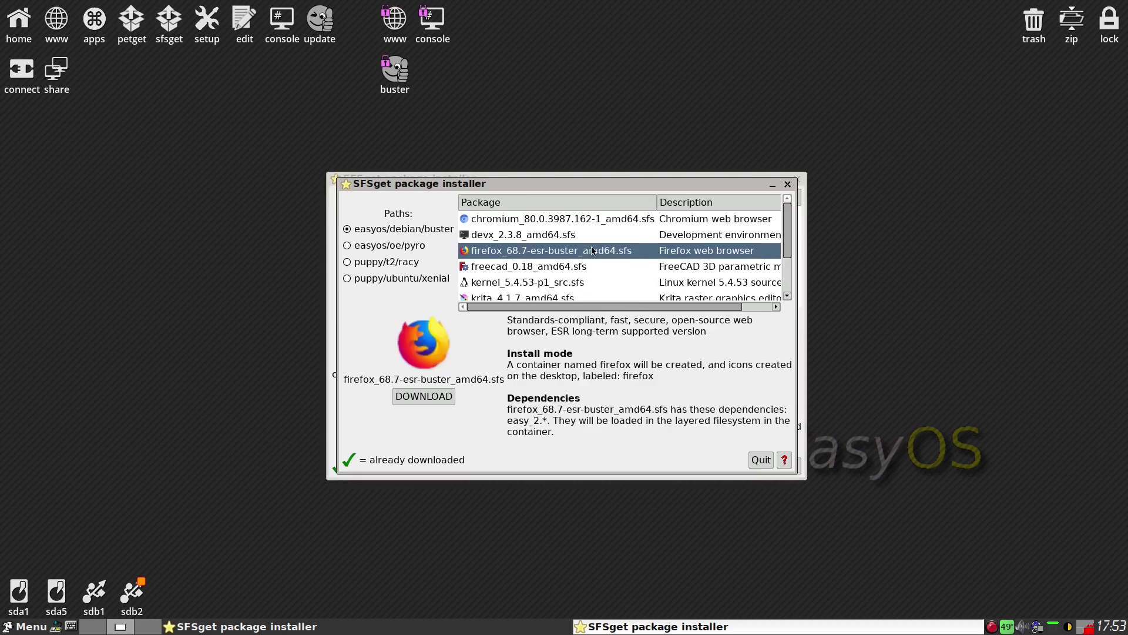
# Step: Separate the two overlapping package installer windows, quit the one showing Chromium and move the Firefox one back near the desktop's centre
pyautogui.moveTo(550, 186); pyautogui.dragTo(751, 277)
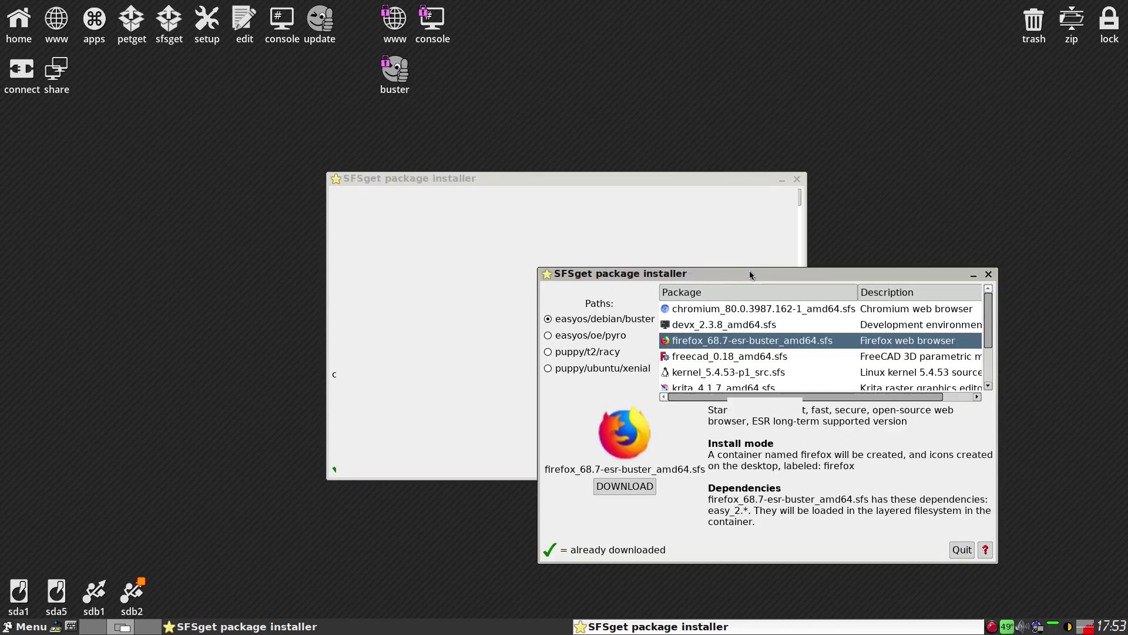
pyautogui.moveTo(700, 187); pyautogui.dragTo(412, 125)
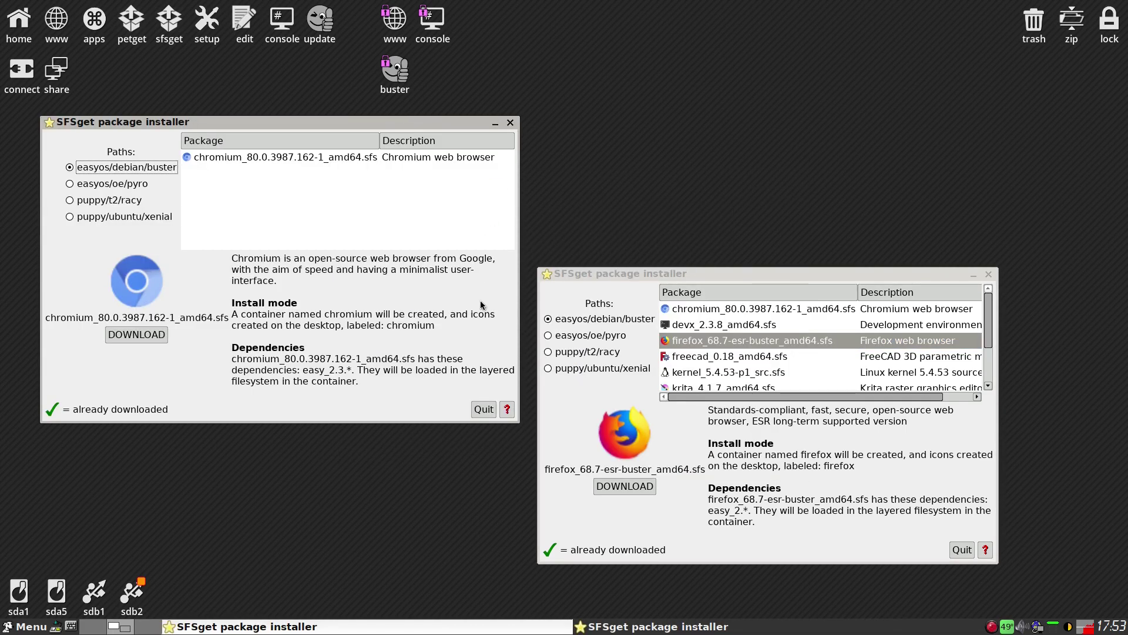
pyautogui.click(484, 409)
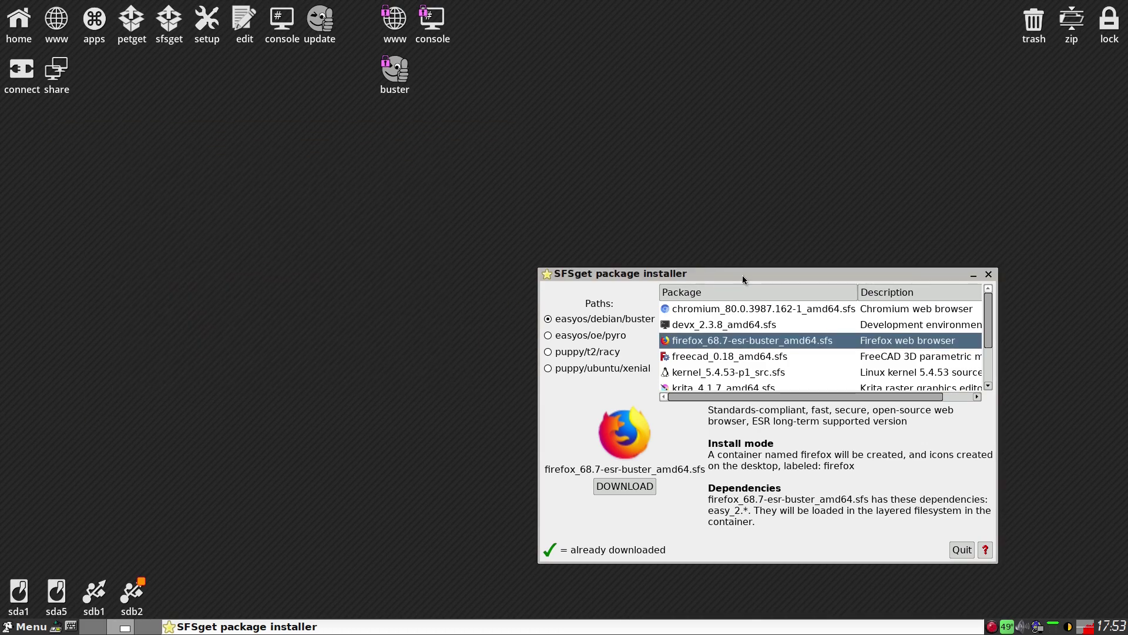
pyautogui.moveTo(748, 274); pyautogui.dragTo(495, 181)
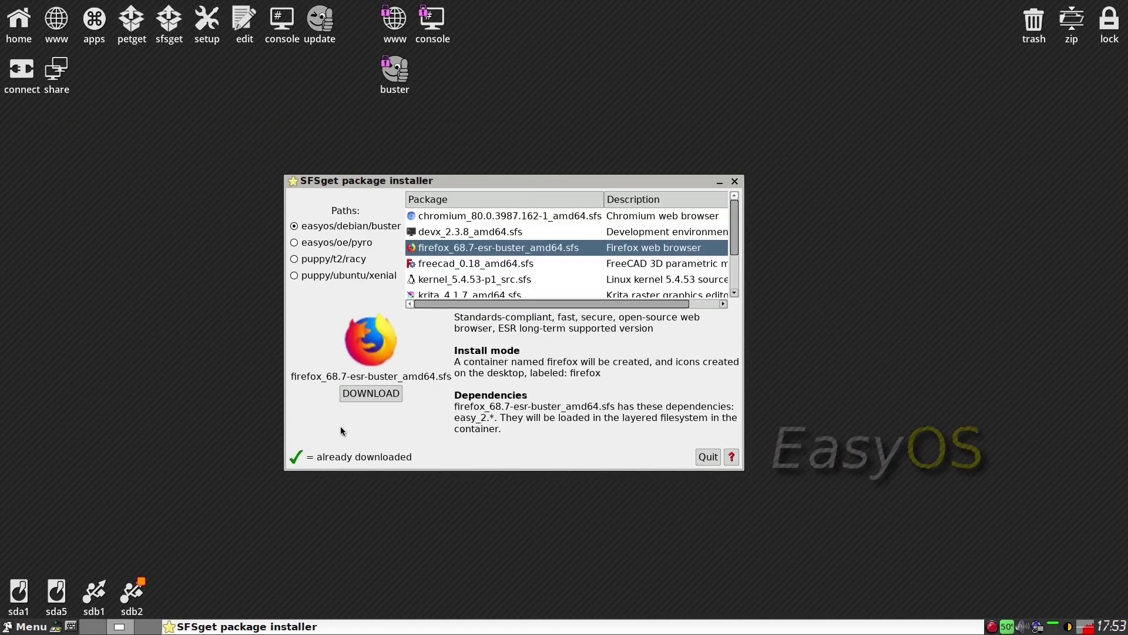
# Step: Download the selected Firefox package and install it as a new container
pyautogui.click(365, 398)
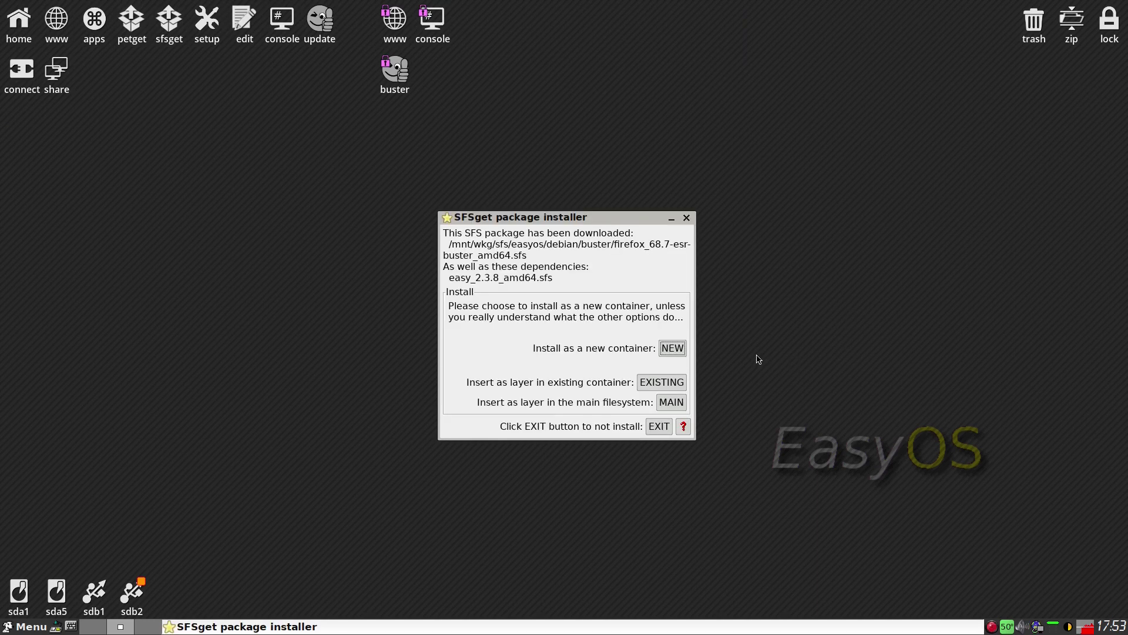
pyautogui.click(670, 348)
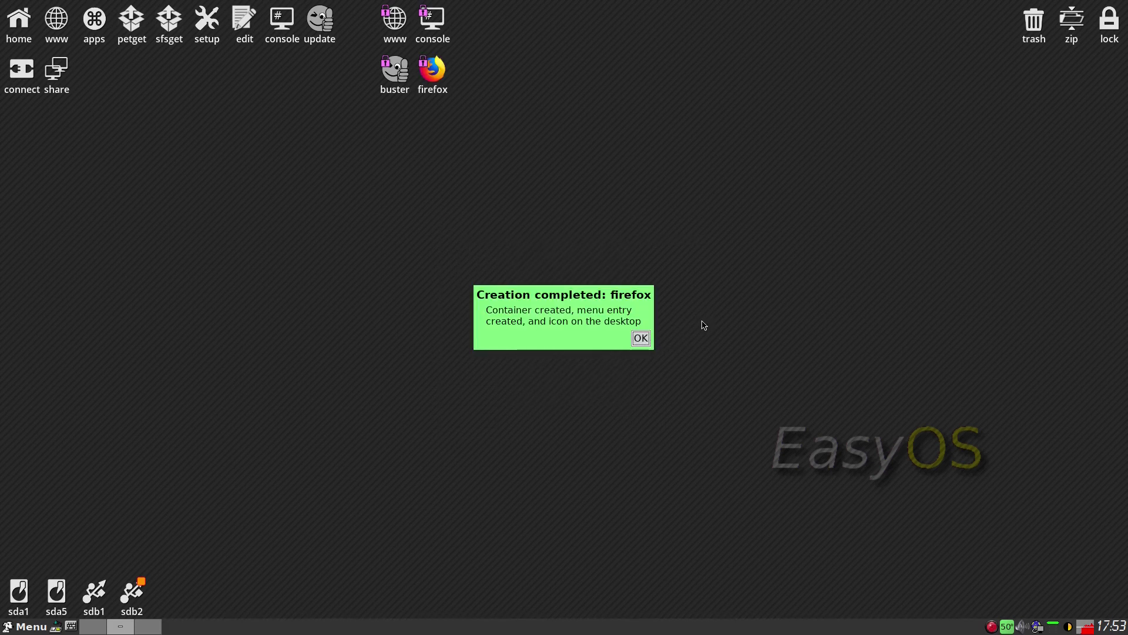
pyautogui.click(641, 338)
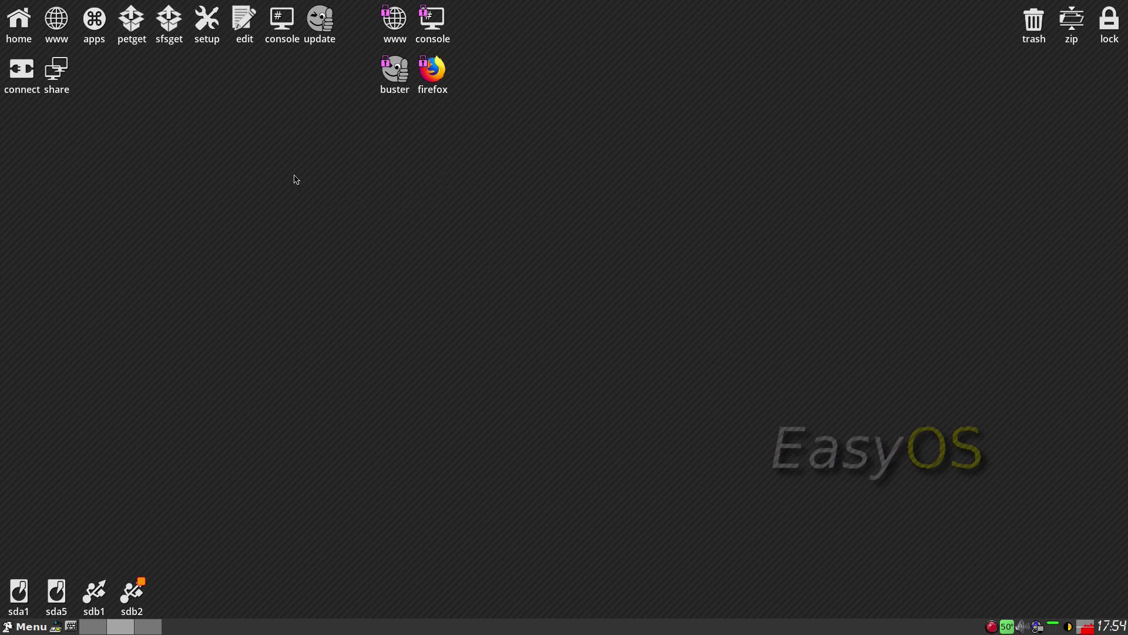
# Step: Reopen SFSget, browse the distro.ibiblio.org repository and select the scribus_1.4.8-1_amd64.sfs package
pyautogui.click(165, 28)
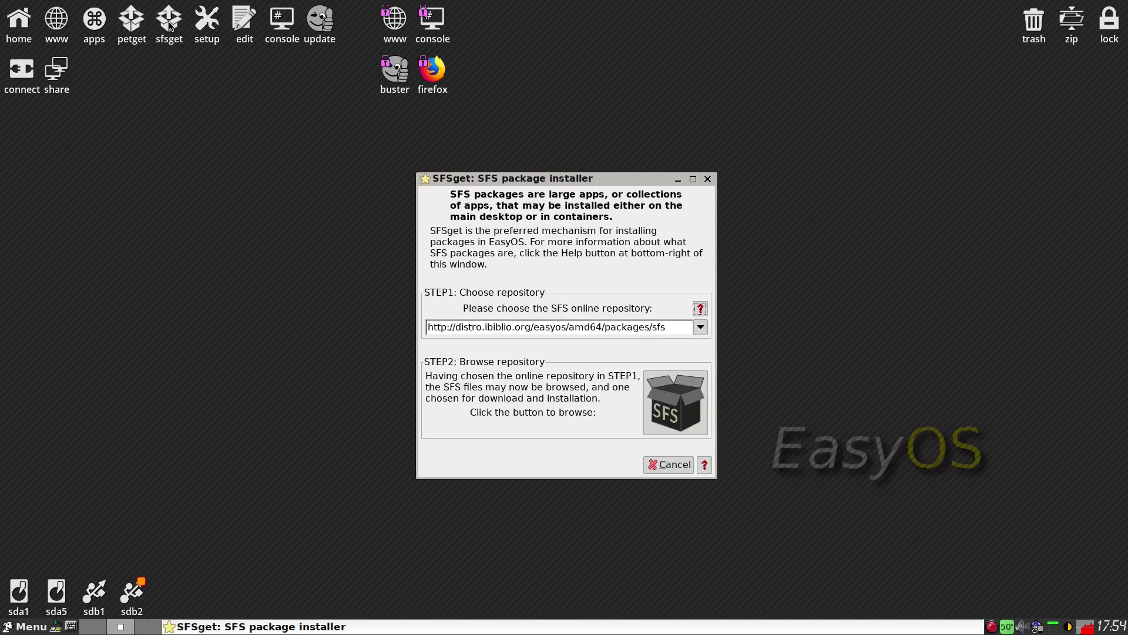
pyautogui.click(657, 411)
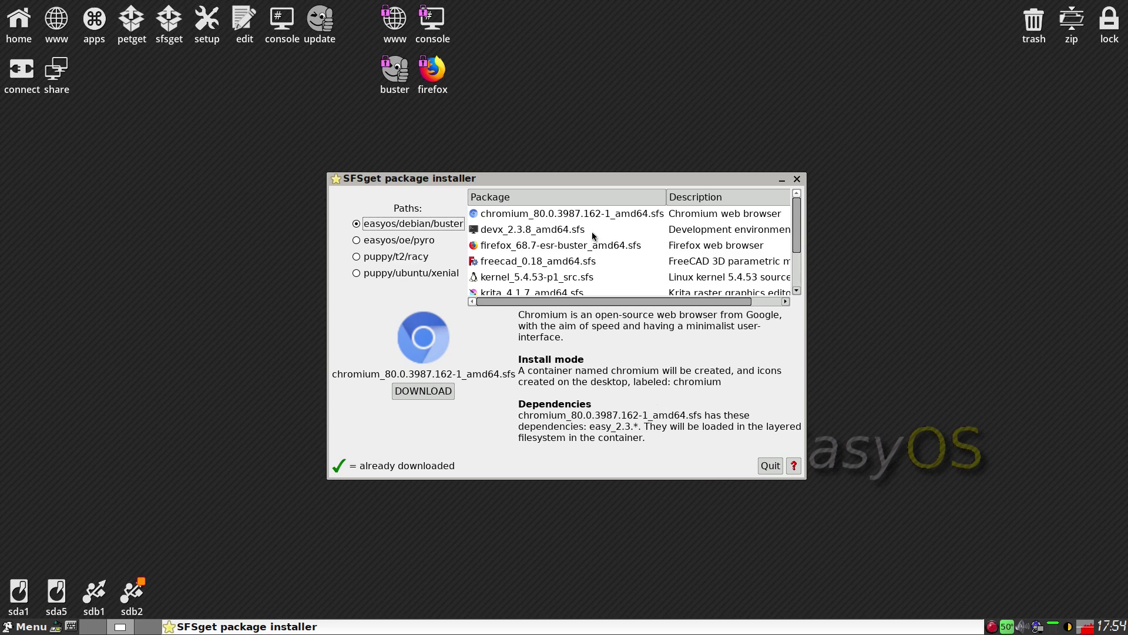
pyautogui.scroll(-1, 595, 235)
pyautogui.scroll(-1, 595, 235)
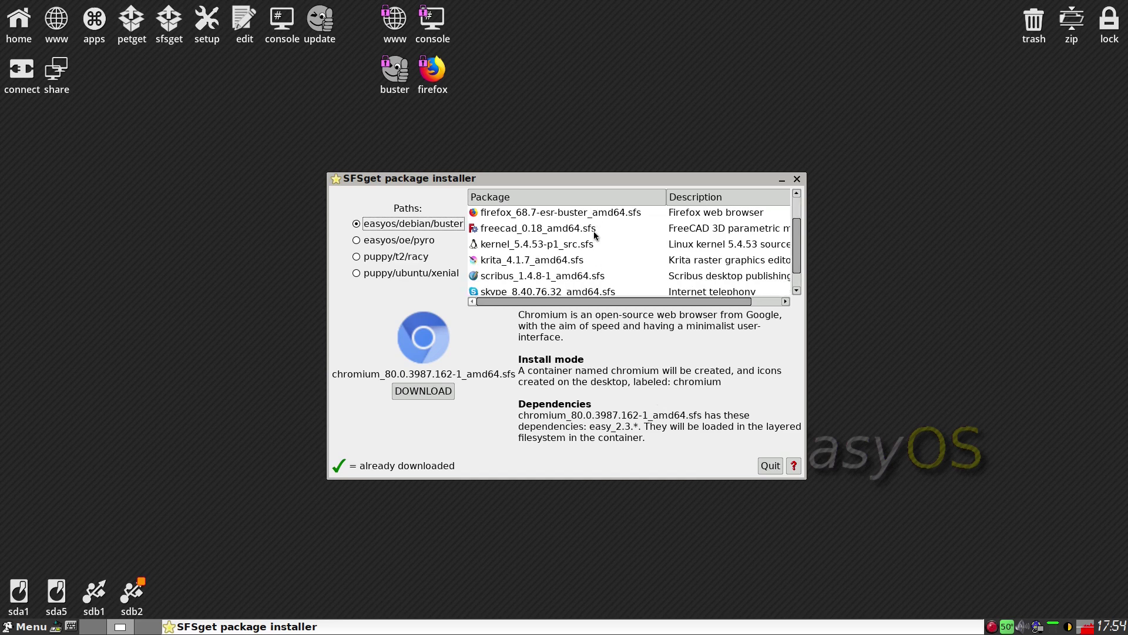
pyautogui.scroll(-1, 595, 235)
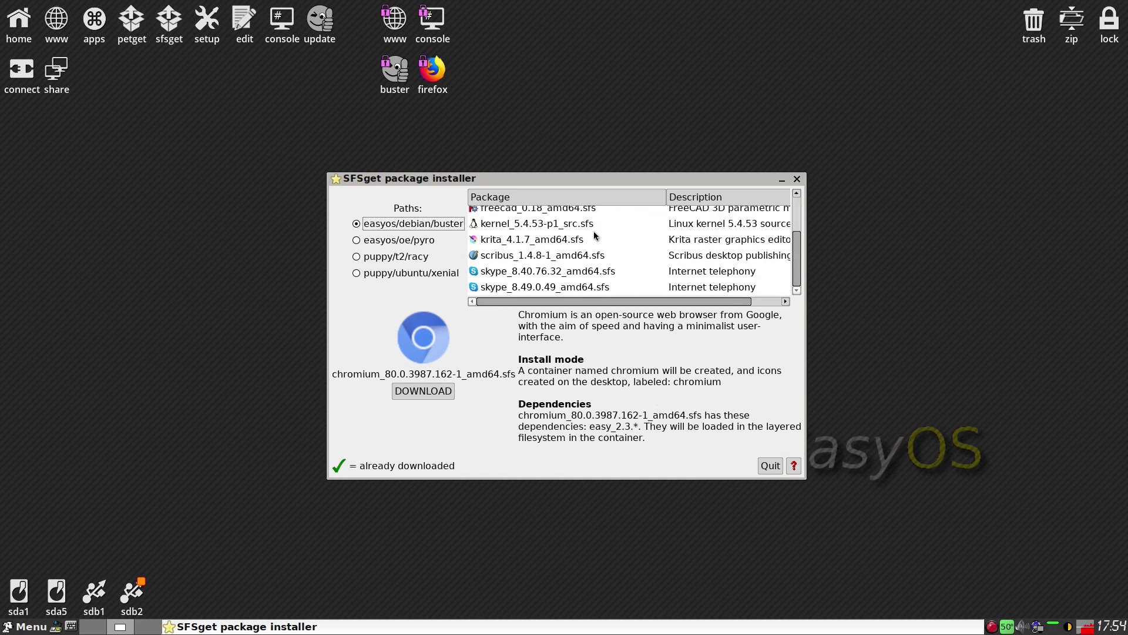
pyautogui.click(569, 256)
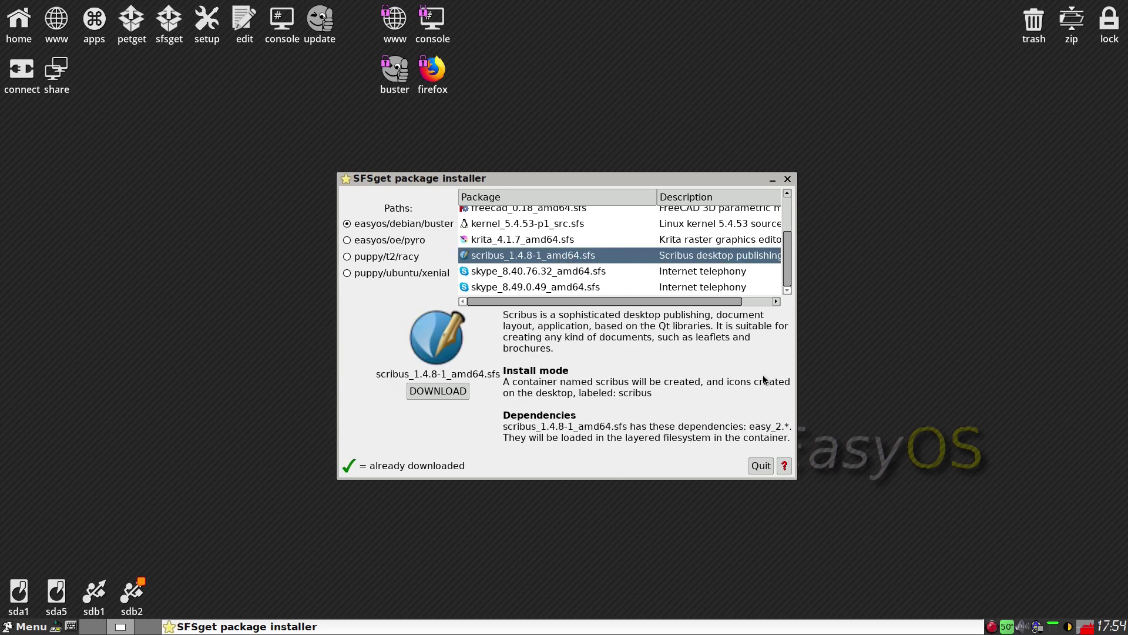
# Step: Download the selected Scribus package and install it as a new container
pyautogui.click(448, 392)
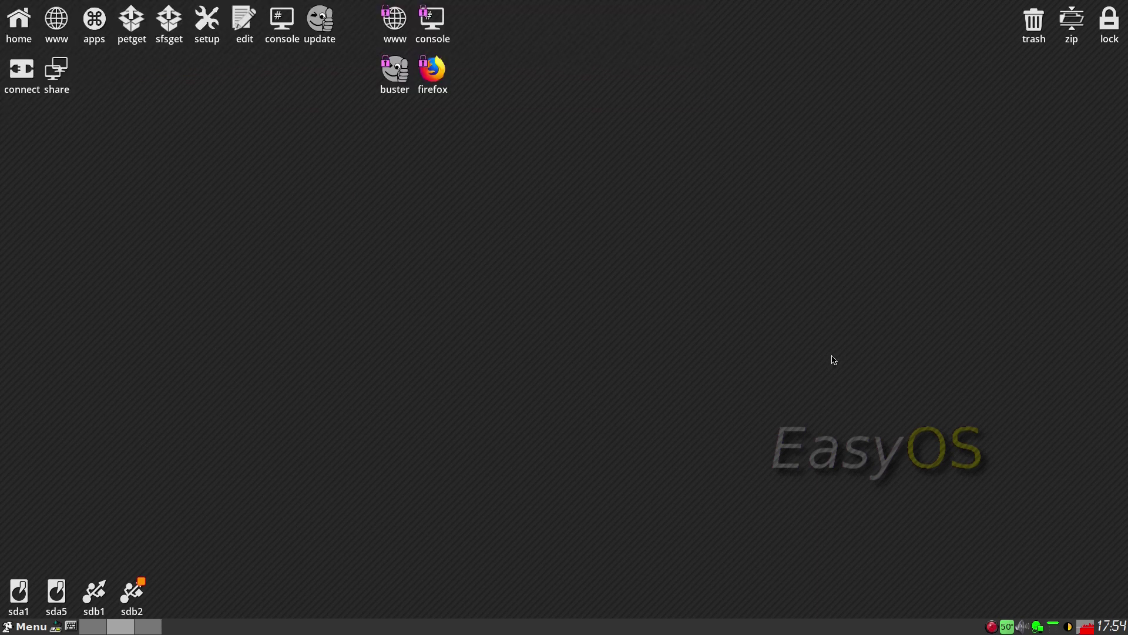
pyautogui.click(696, 344)
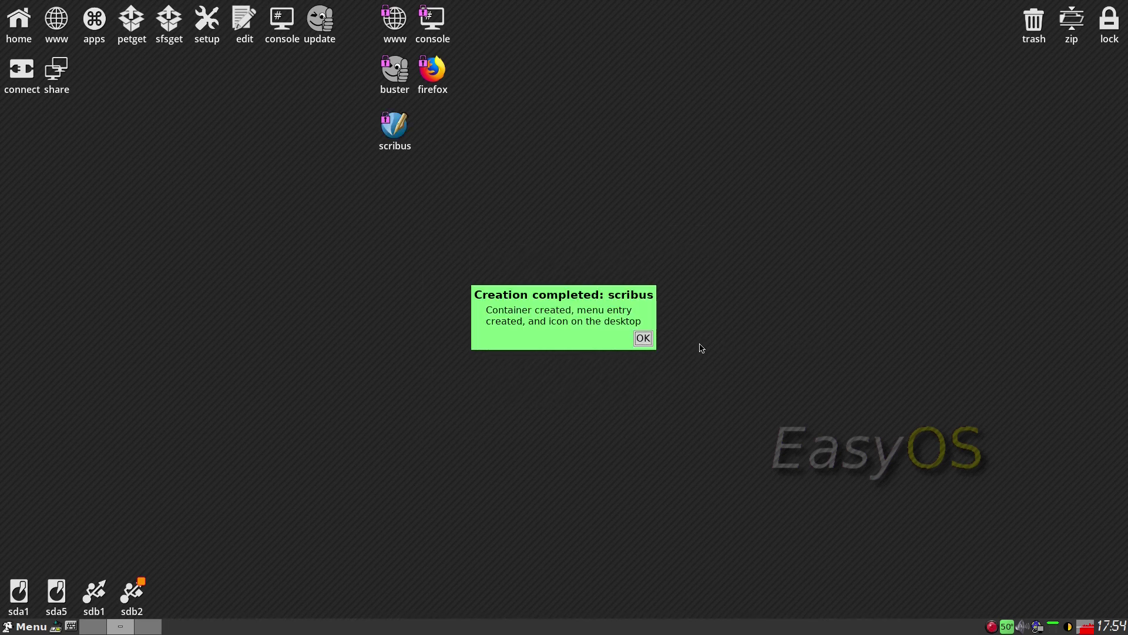
pyautogui.click(643, 338)
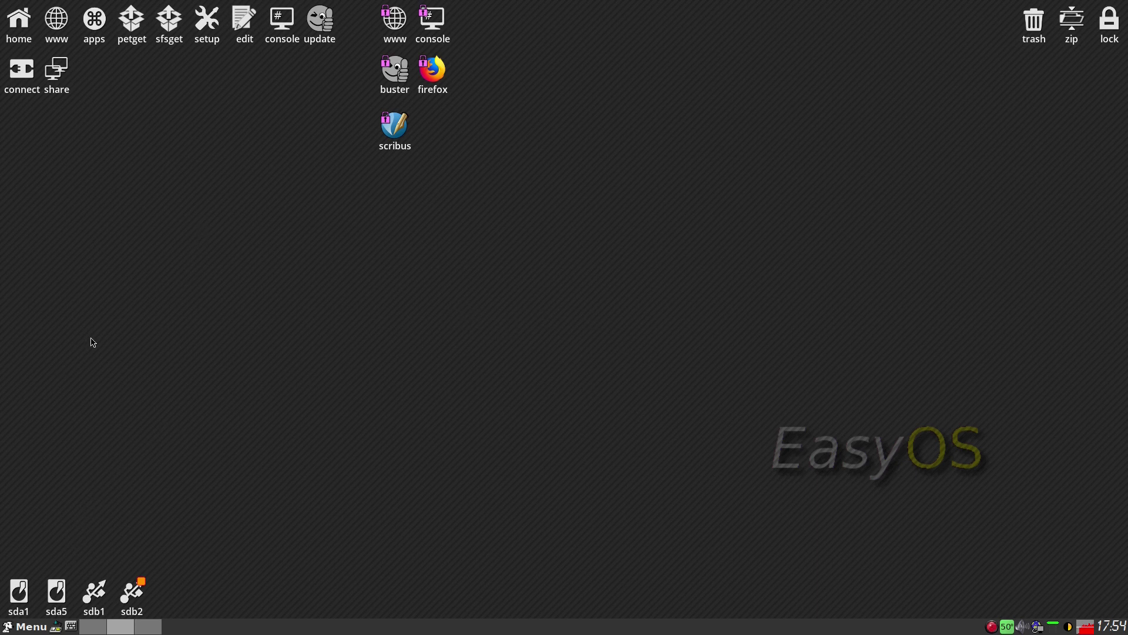
# Step: Open JWMDesk Manager, look over its menu settings and return to the desktop appearance settings
pyautogui.rightClick(149, 265)
pyautogui.moveTo(157, 269)
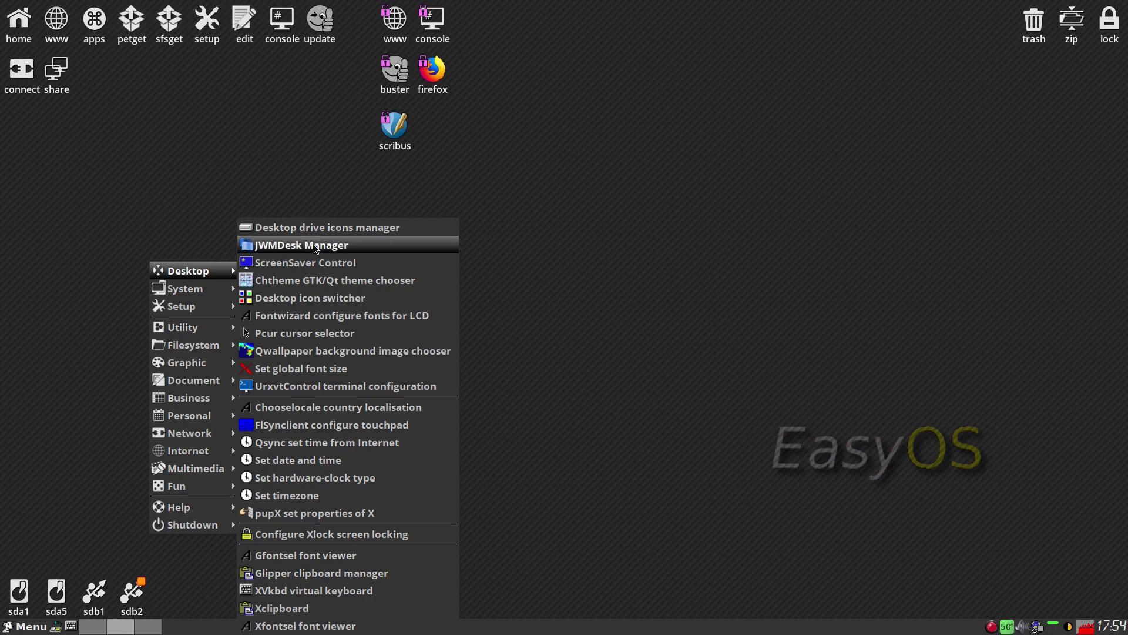
pyautogui.click(316, 246)
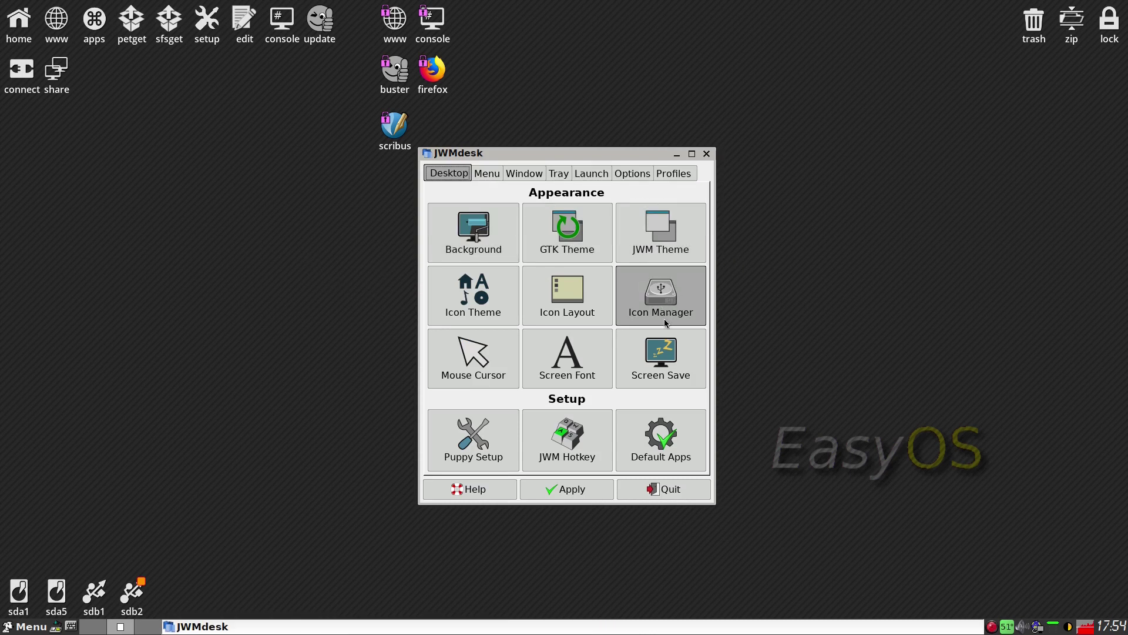
pyautogui.click(487, 174)
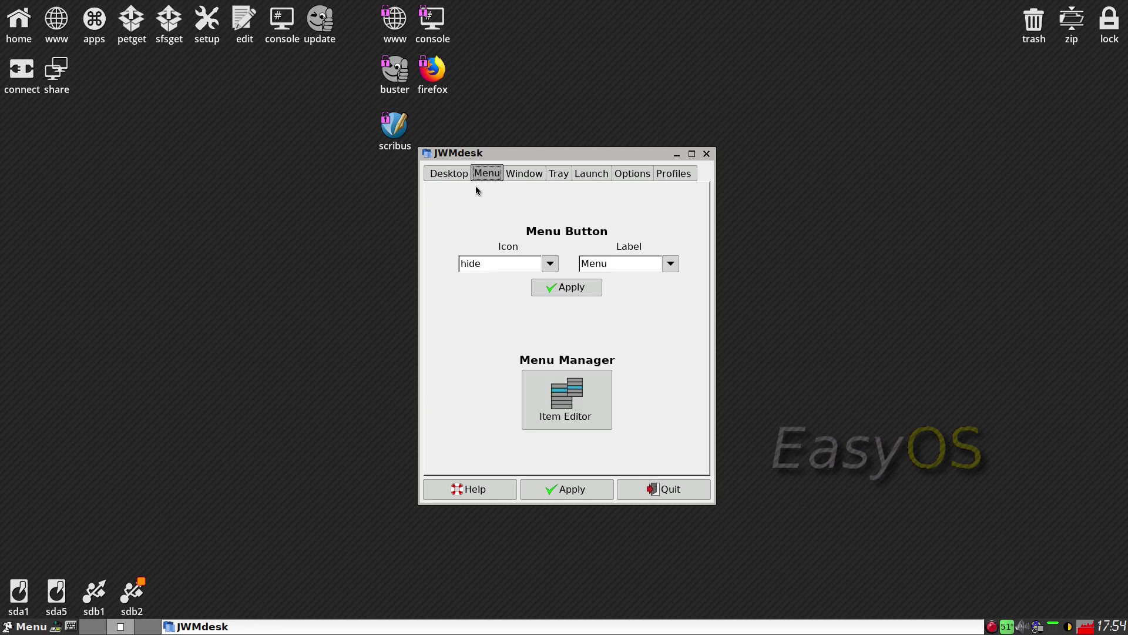
pyautogui.click(447, 175)
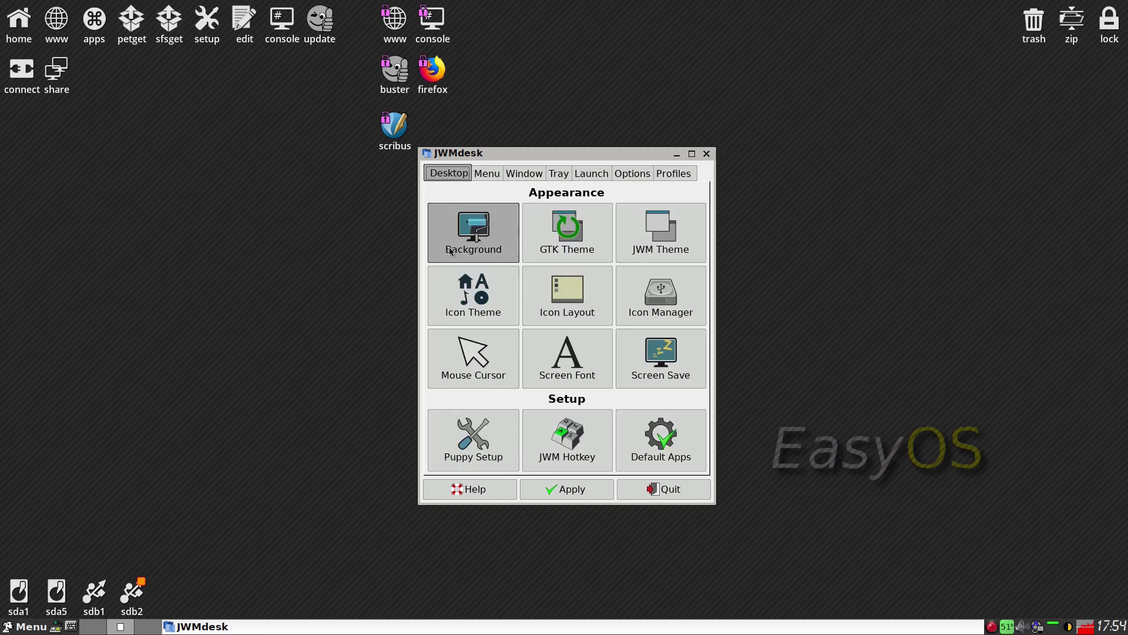
# Step: Set sunset_jesse.jpg as the desktop wallpaper and close the background setter
pyautogui.click(476, 241)
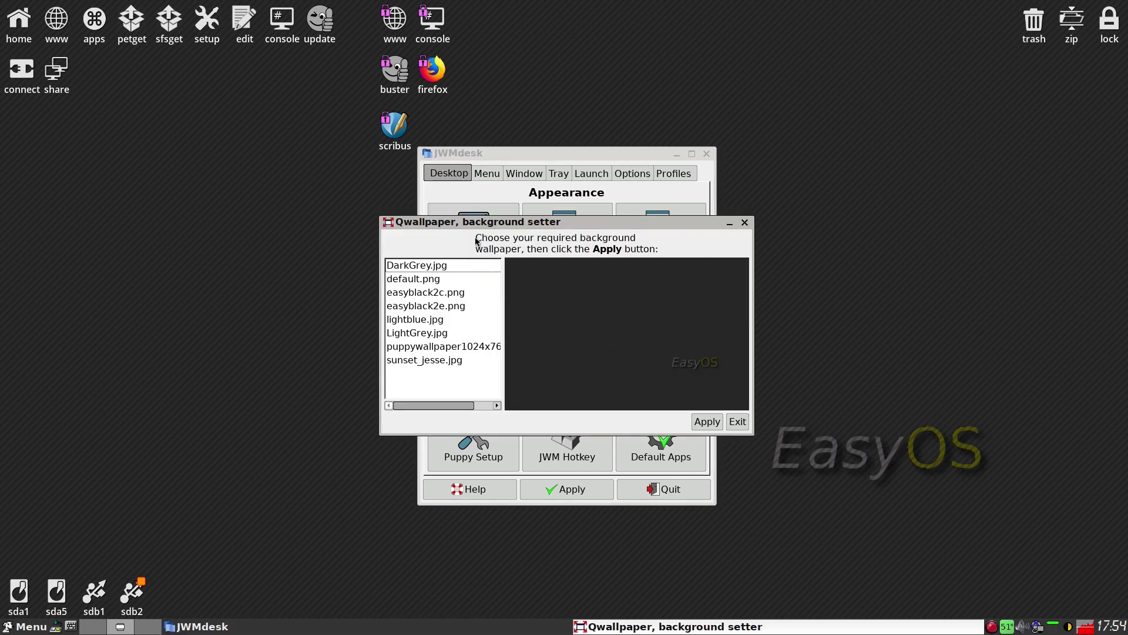
pyautogui.click(411, 360)
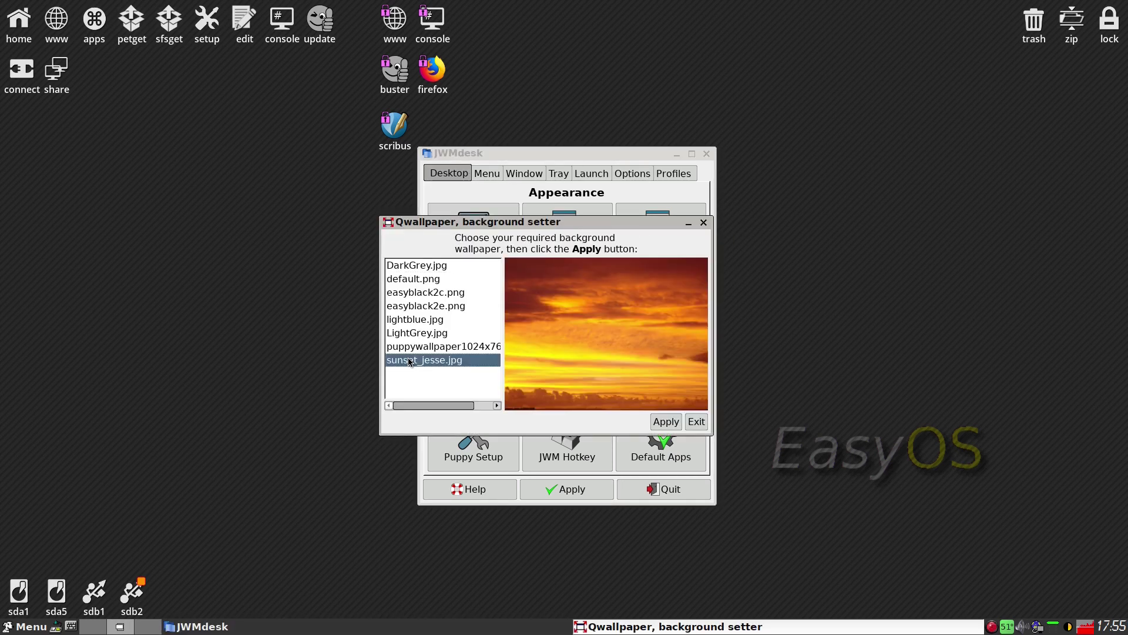
pyautogui.click(663, 425)
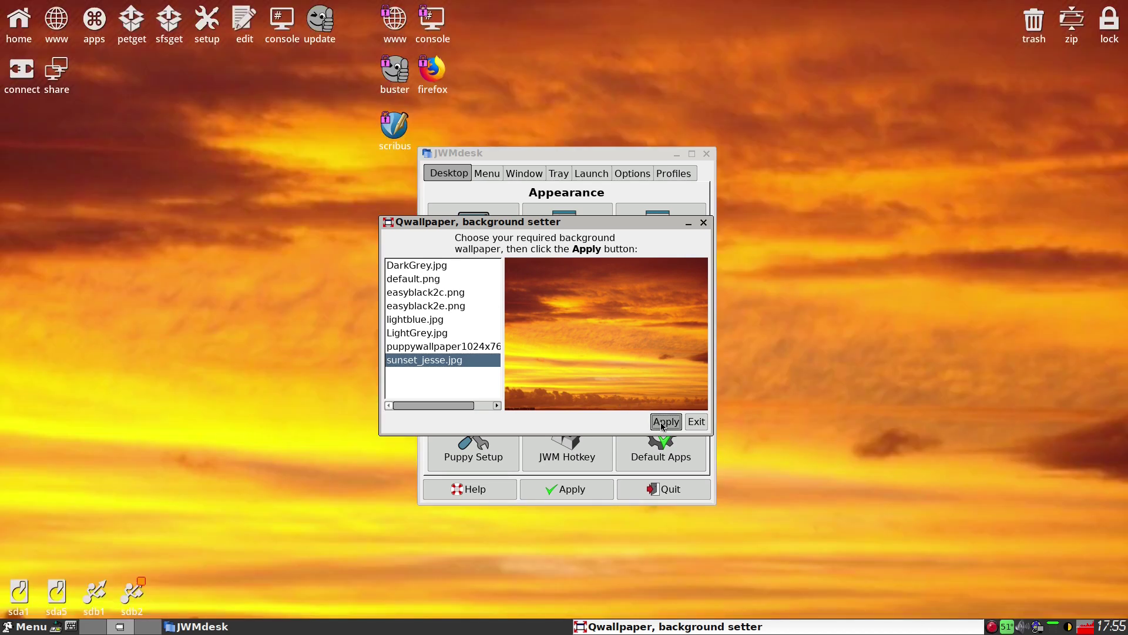
pyautogui.click(696, 423)
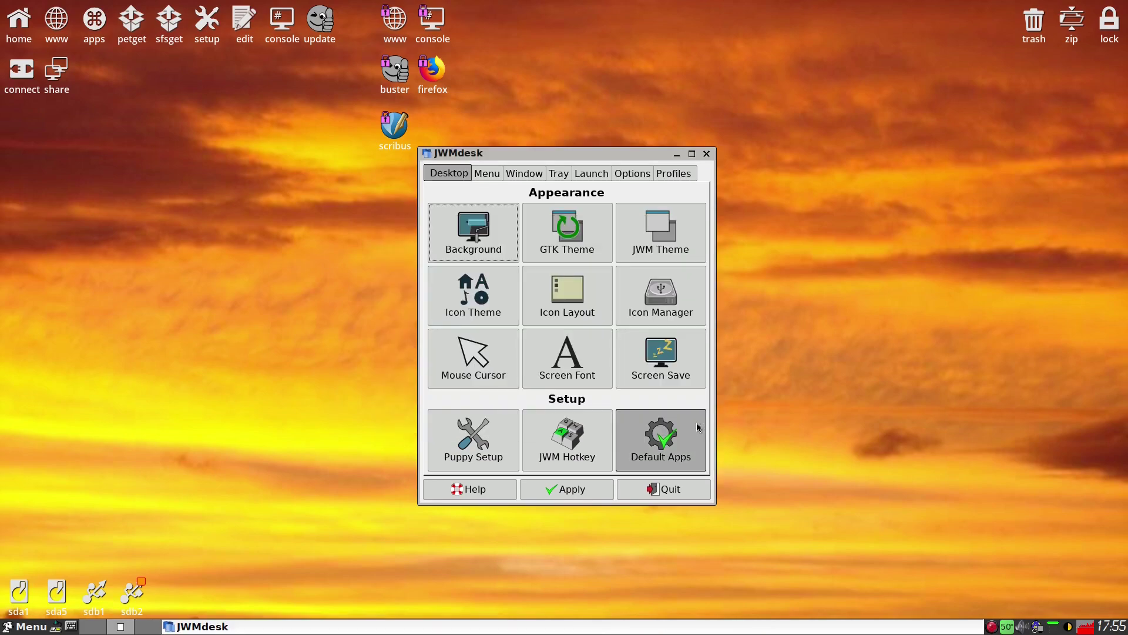
# Step: Quit JWMdesk and look through the Internet, Media, Personal, My Apps and Business categories of EasyApps
pyautogui.click(675, 493)
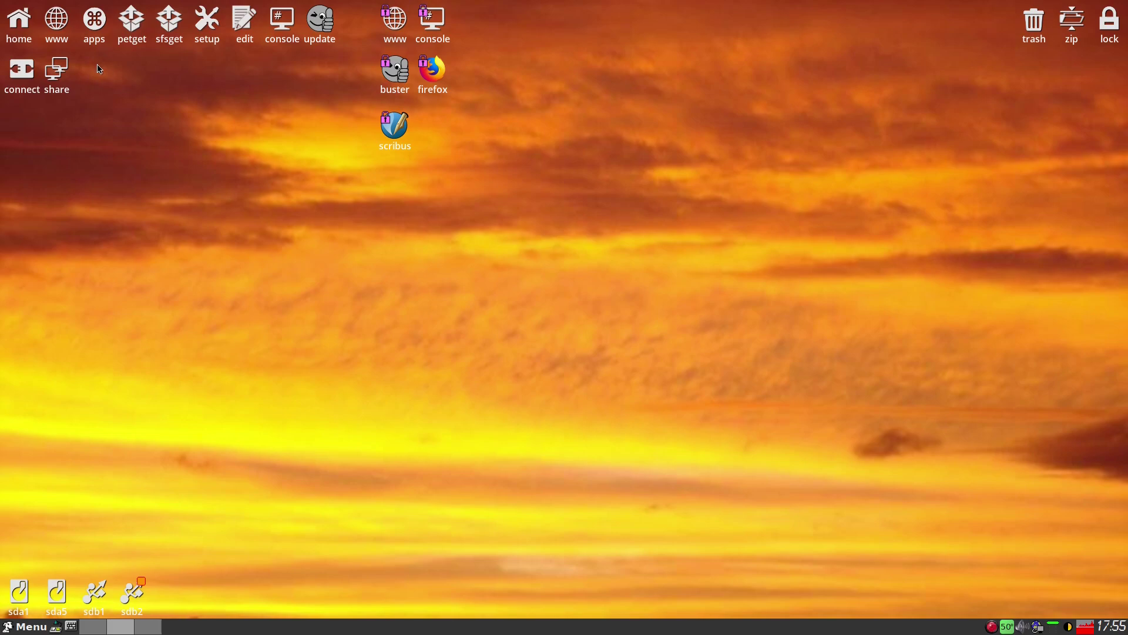
pyautogui.click(95, 28)
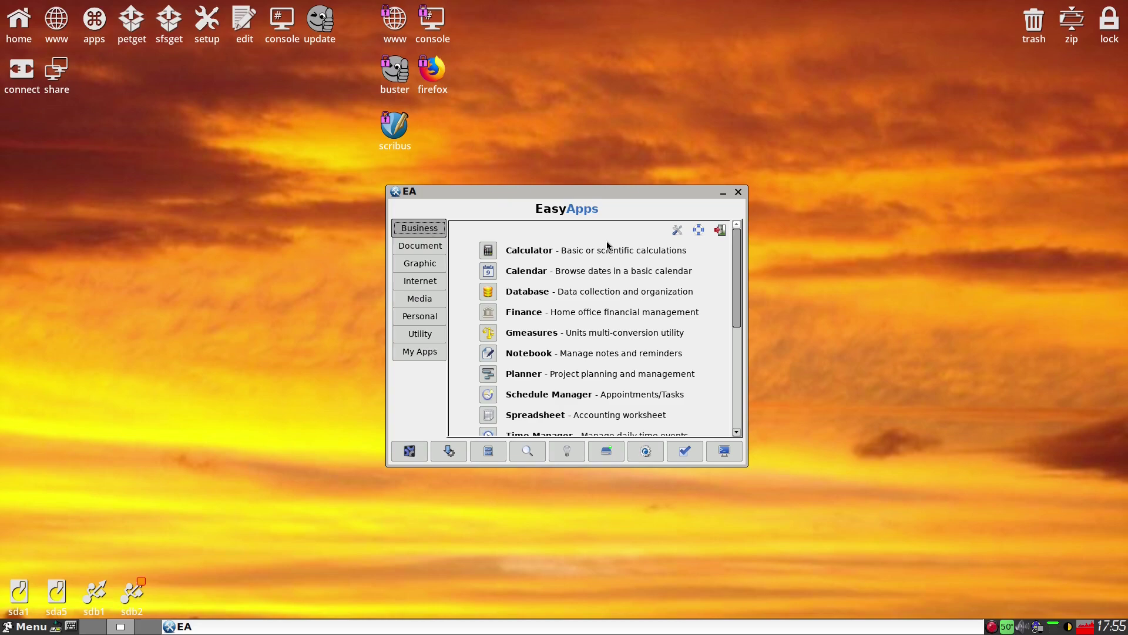
pyautogui.click(419, 285)
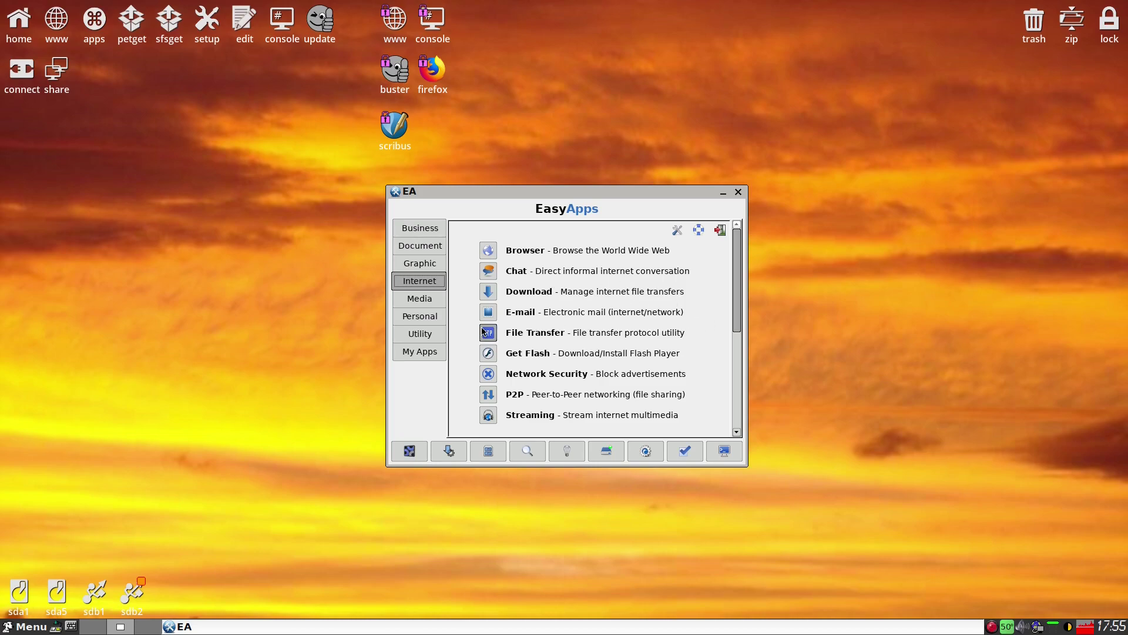
pyautogui.click(419, 301)
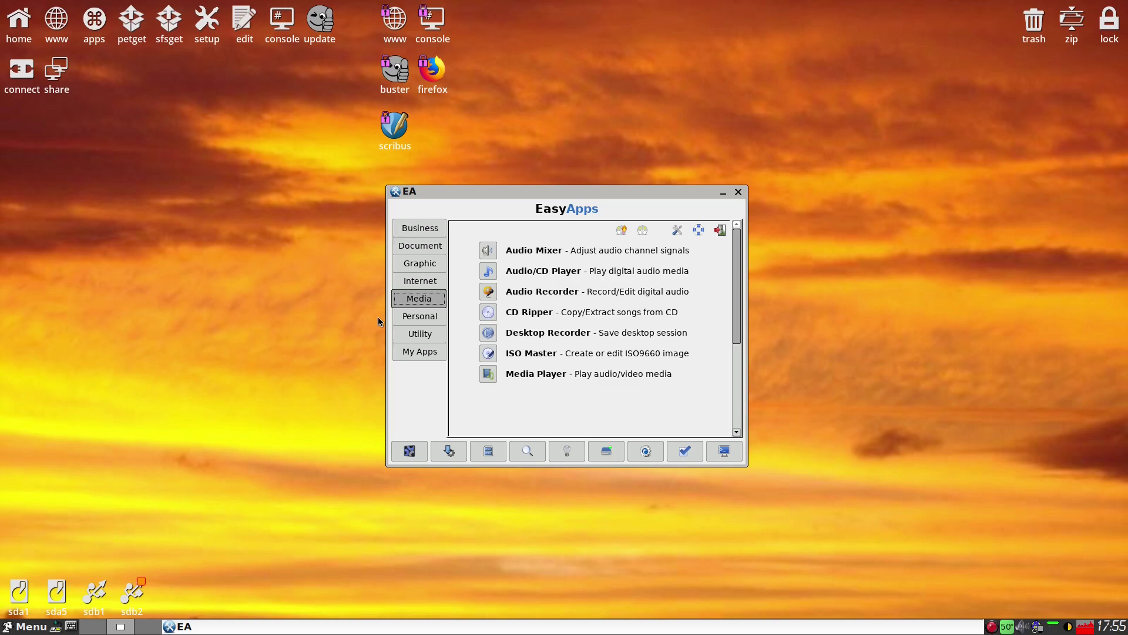
pyautogui.click(427, 317)
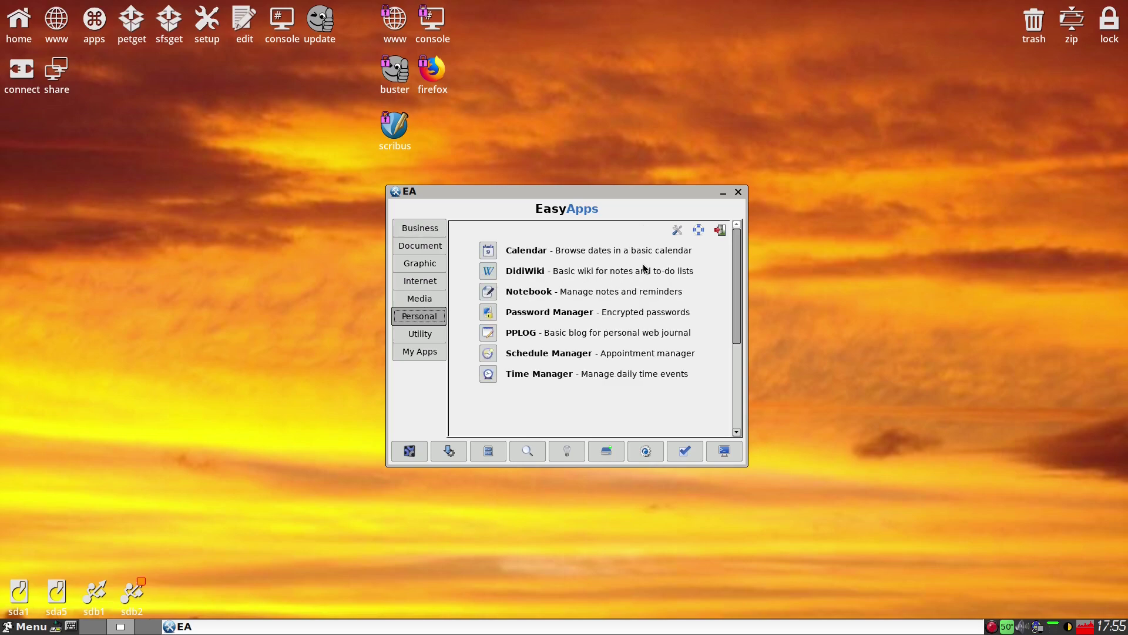
pyautogui.click(427, 353)
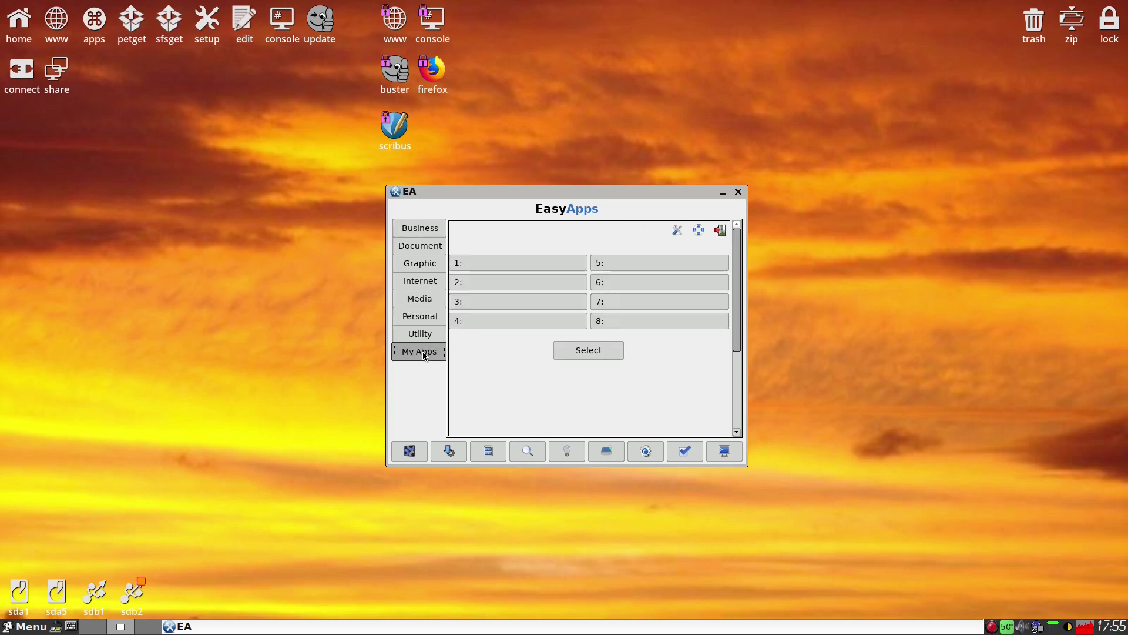
pyautogui.click(400, 227)
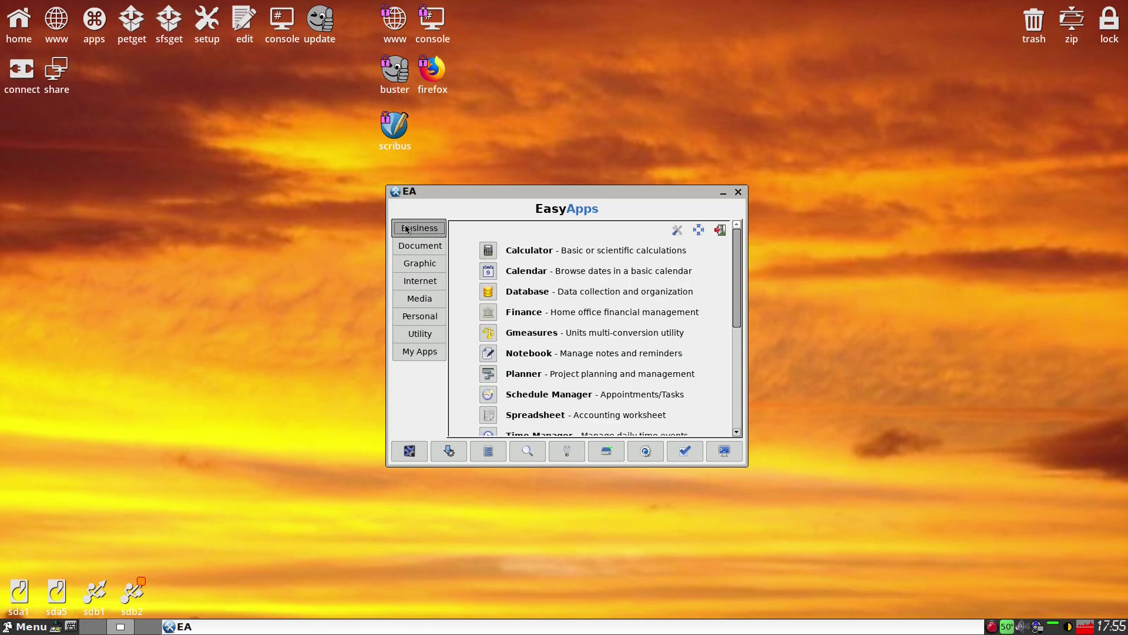
pyautogui.scroll(-3, 595, 283)
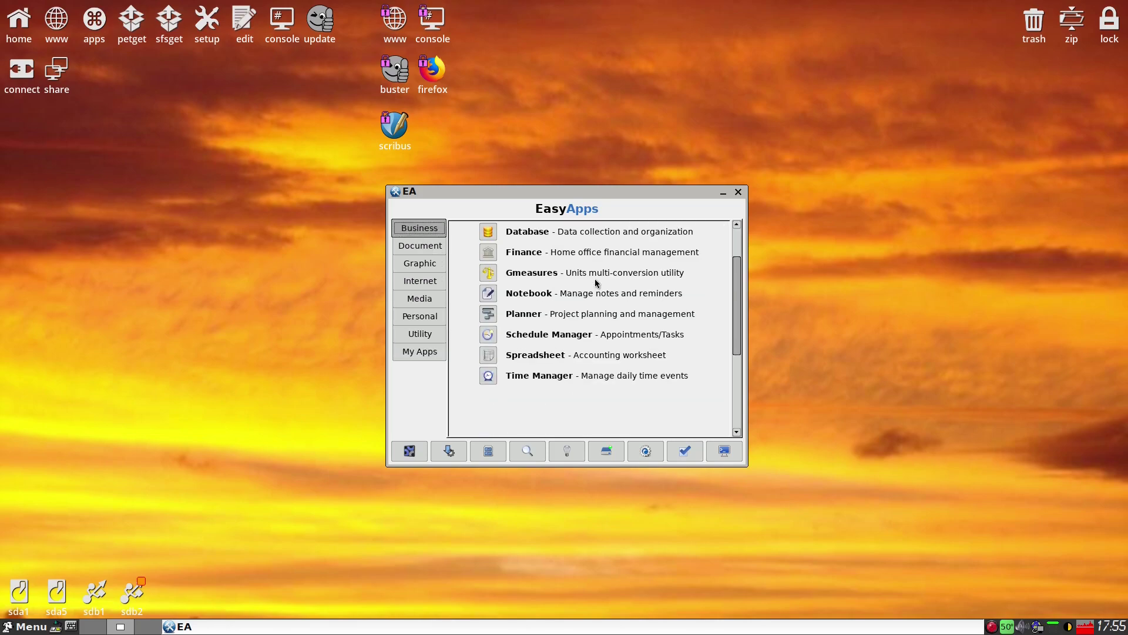
pyautogui.click(739, 192)
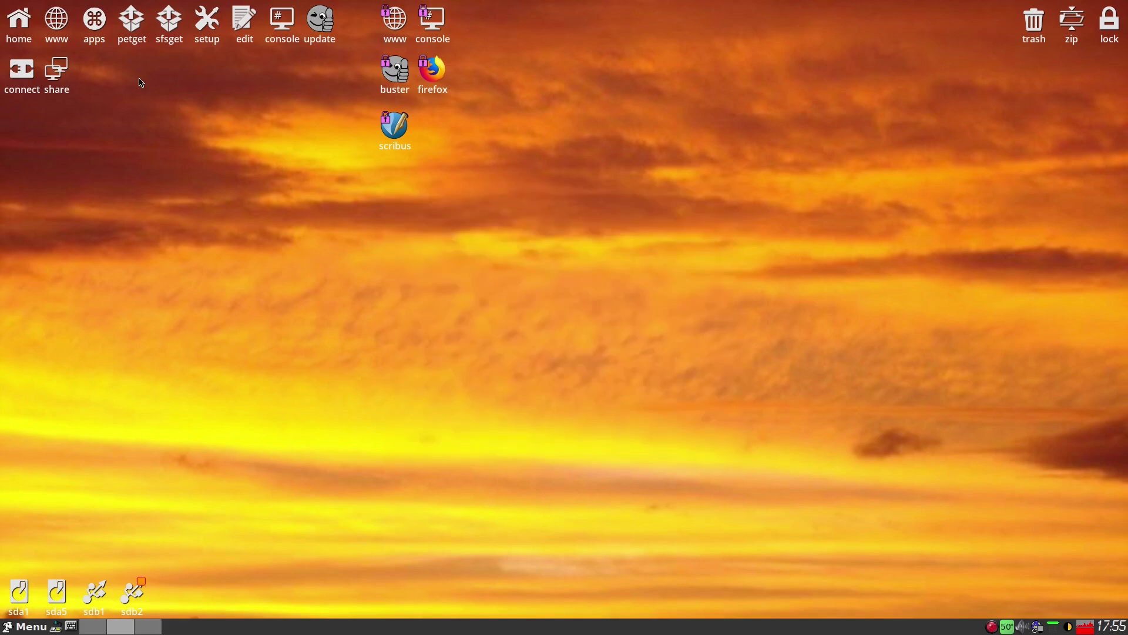
# Step: Open the PETget Package Manager and search all repositories for audacity
pyautogui.click(133, 23)
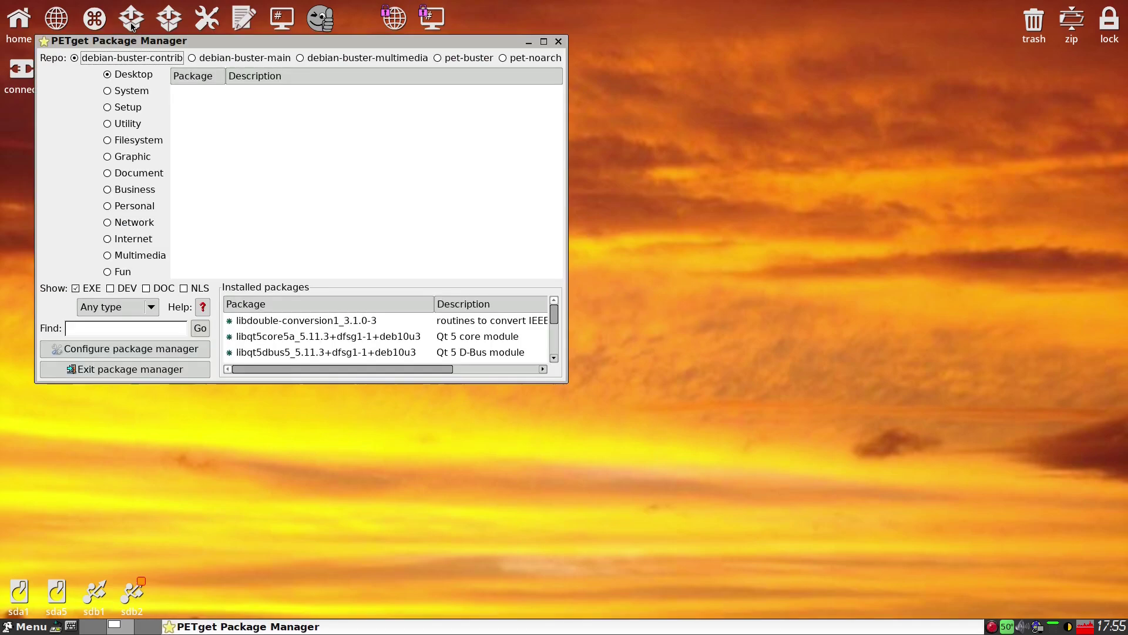
pyautogui.moveTo(295, 41); pyautogui.dragTo(515, 150)
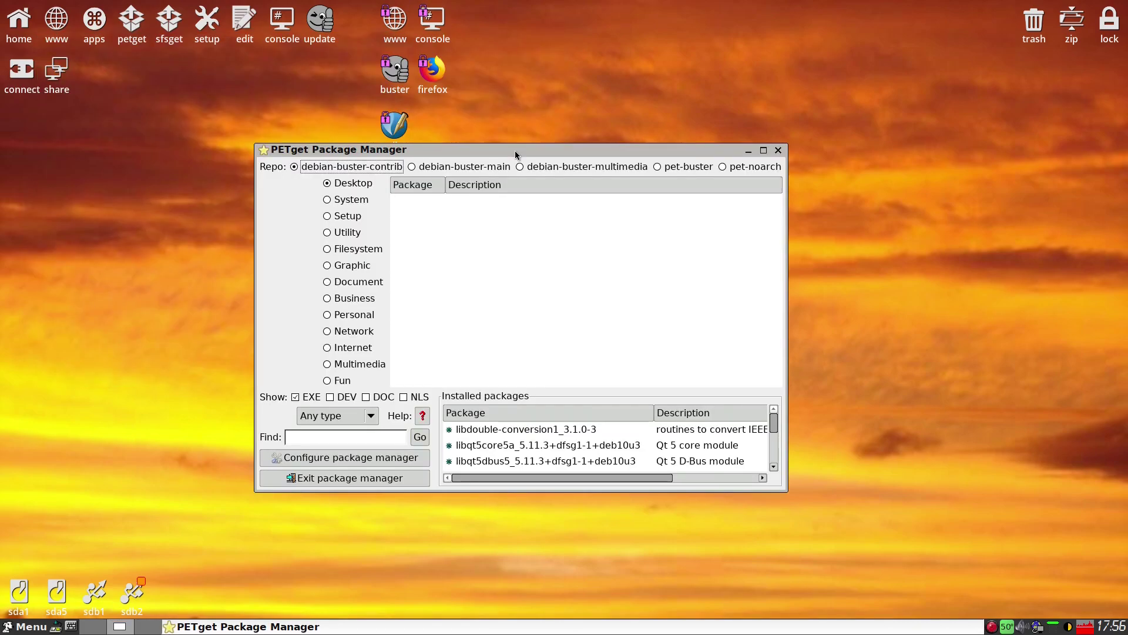
pyautogui.click(313, 437)
pyautogui.write('audacity')
pyautogui.press('Return')
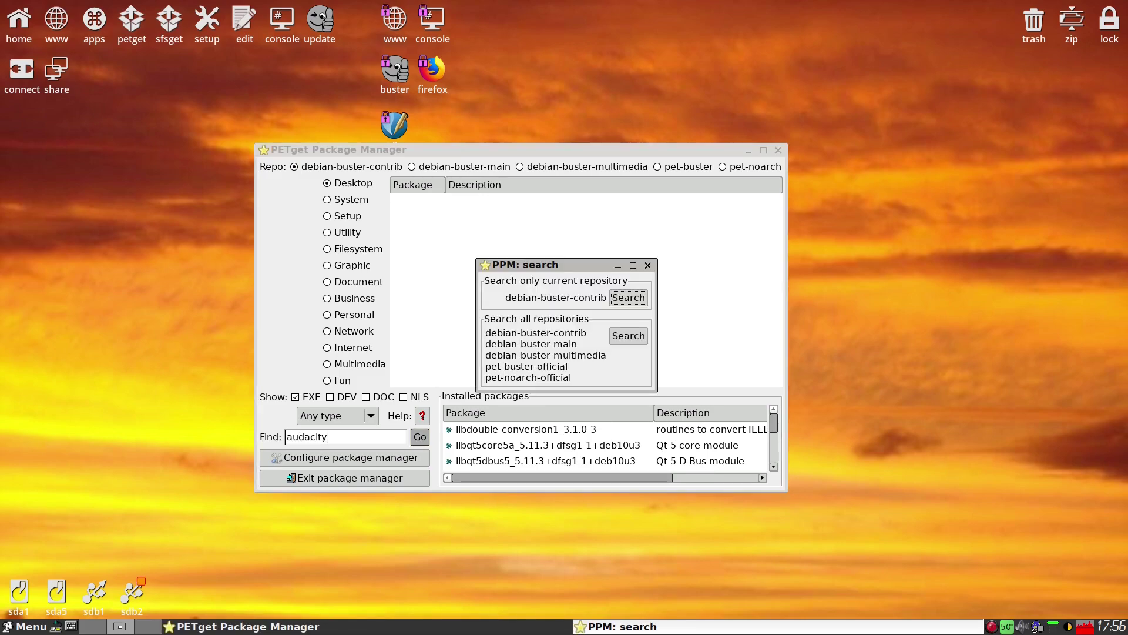
pyautogui.click(621, 340)
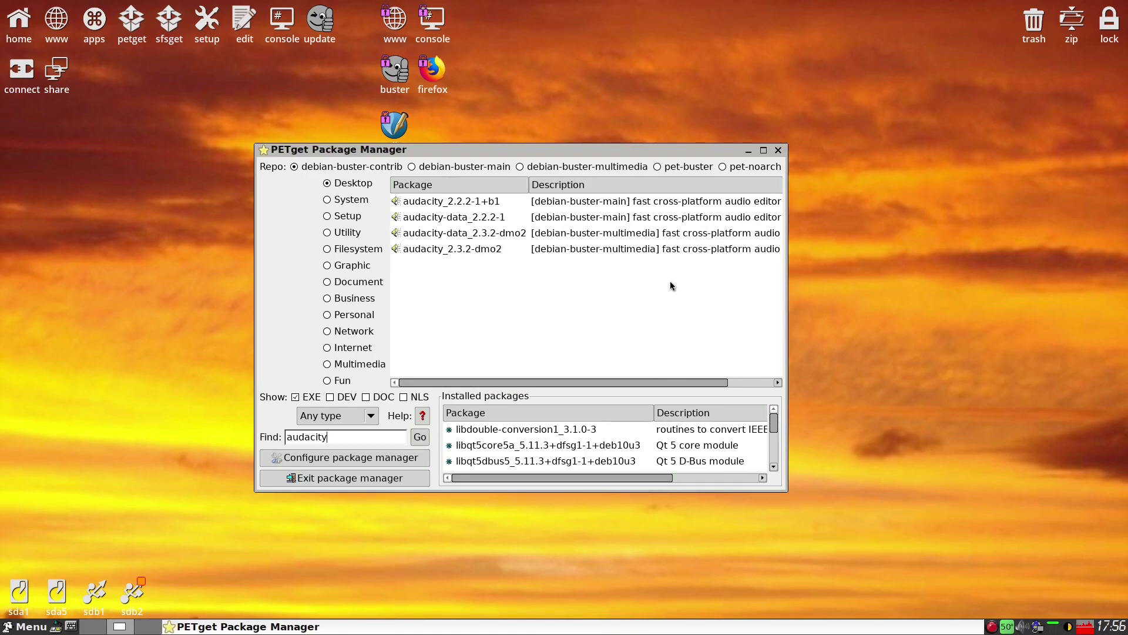
# Step: Choose the audacity_2.3.2-dmo2 package for installation and examine its dependencies from both repositories
pyautogui.moveTo(692, 383); pyautogui.dragTo(585, 366)
pyautogui.moveTo(576, 382); pyautogui.dragTo(465, 368)
pyautogui.click(457, 252)
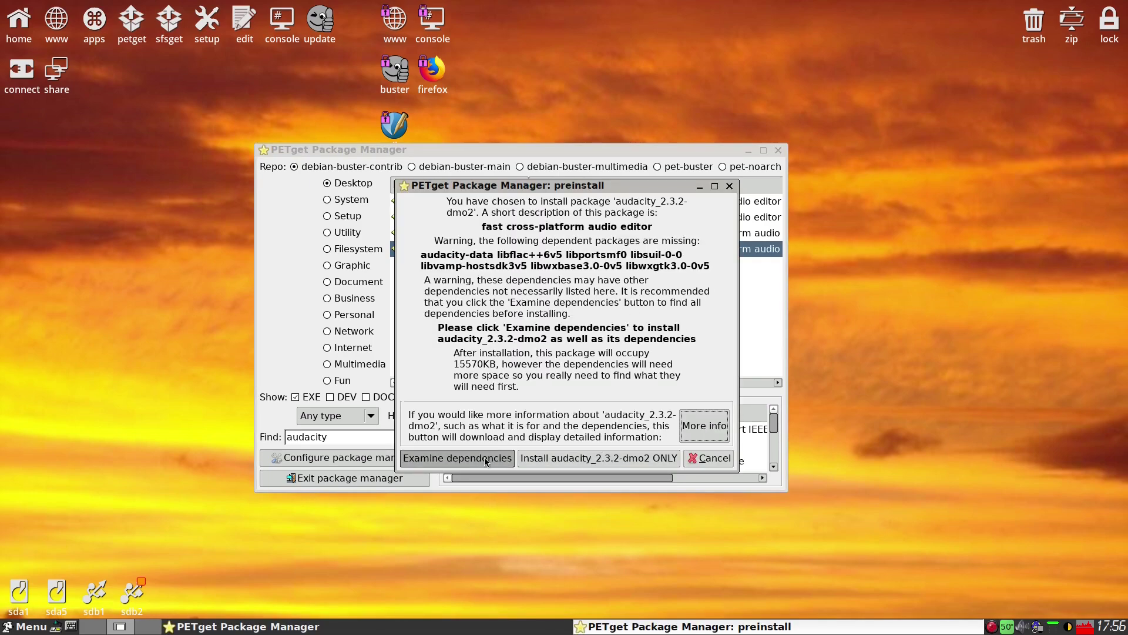
pyautogui.click(485, 459)
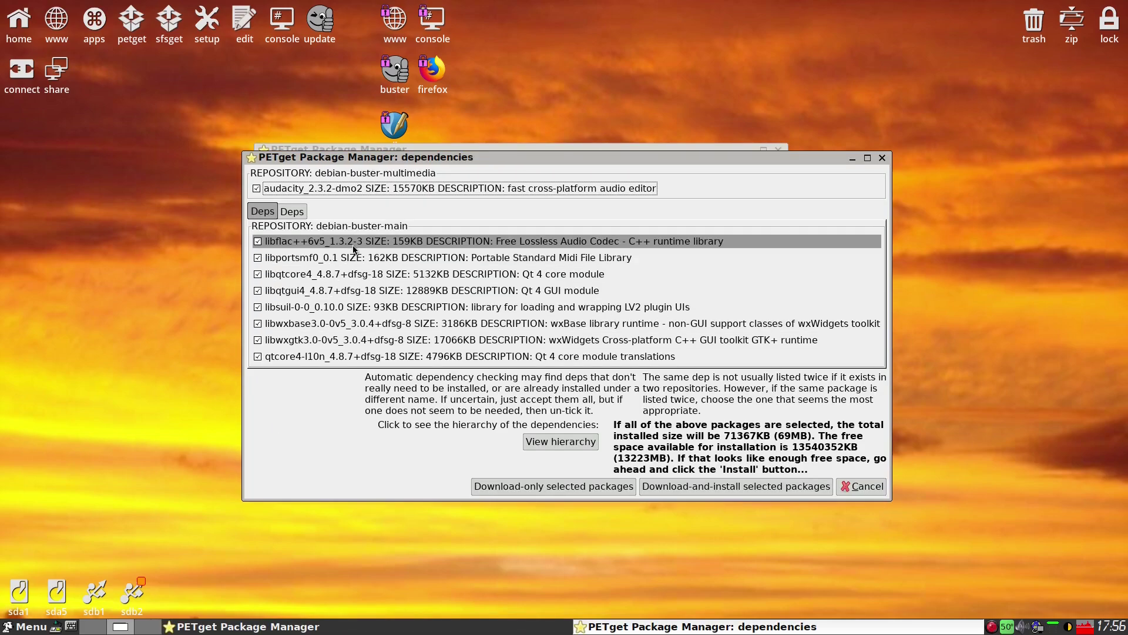
pyautogui.click(304, 215)
pyautogui.click(274, 214)
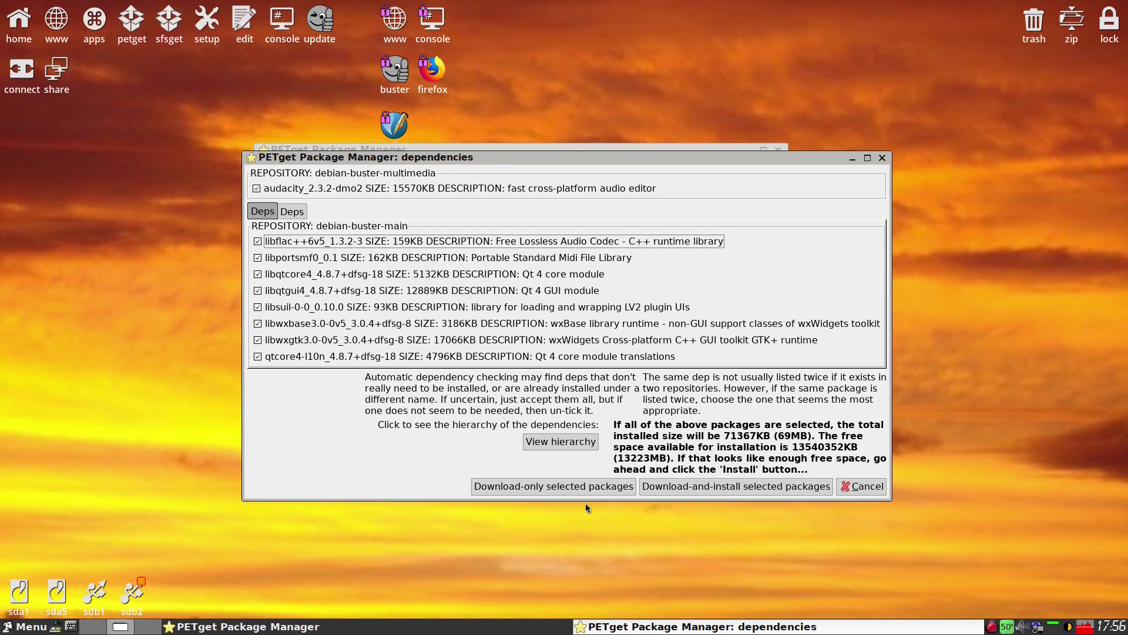
# Step: Download and install Audacity with all selected dependencies from ftp.de.debian.org and deb-multimedia.org, and close the package manager
pyautogui.click(693, 485)
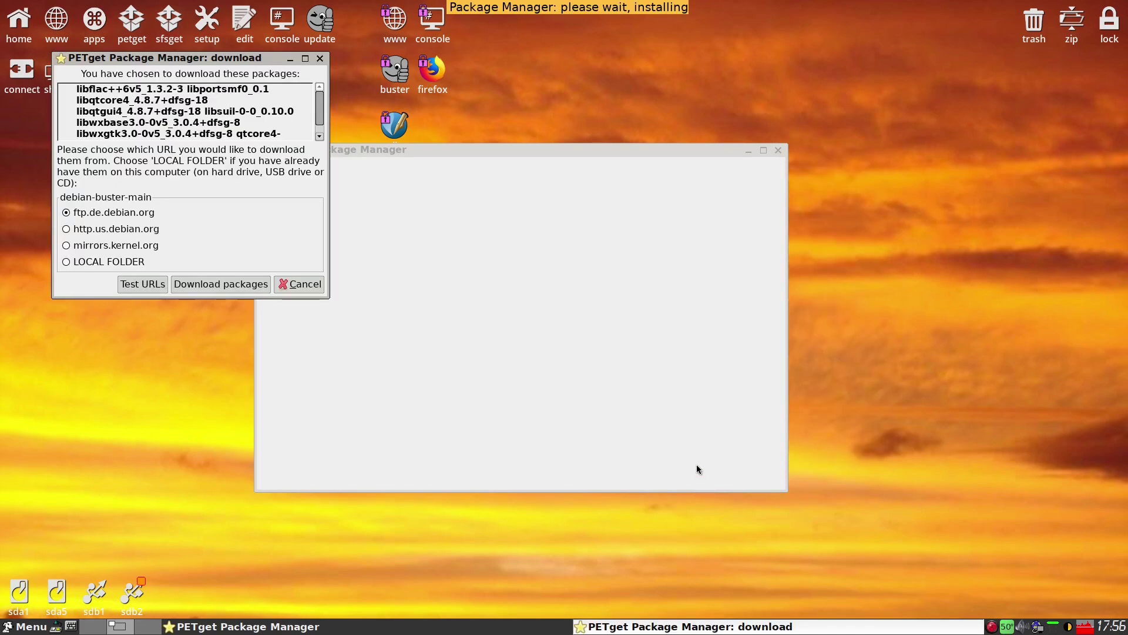
pyautogui.click(221, 284)
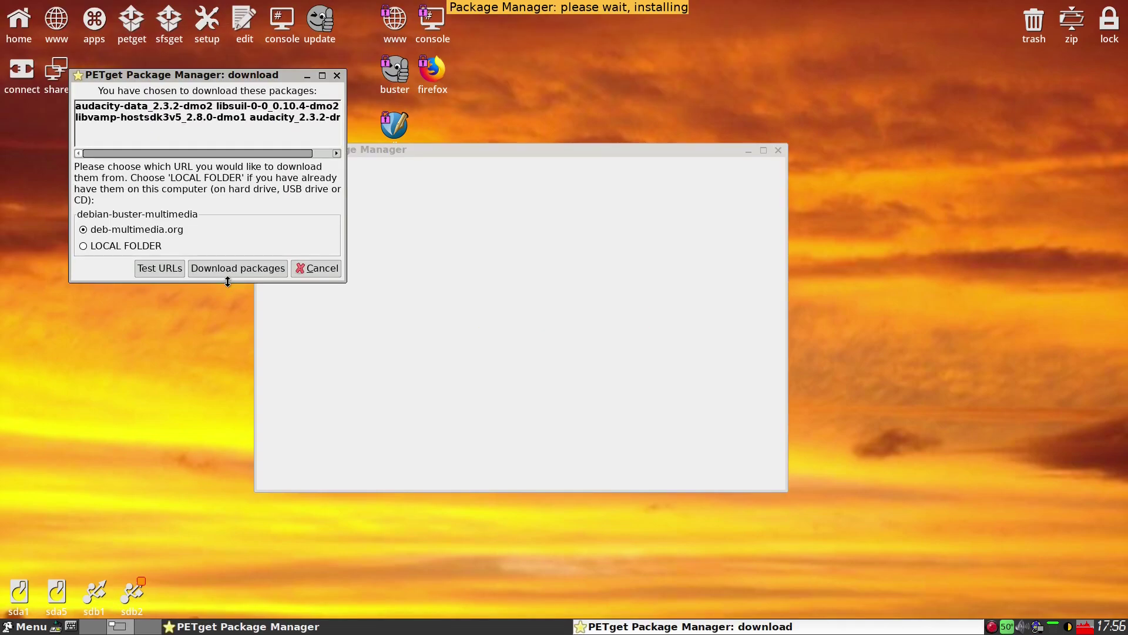
pyautogui.click(226, 272)
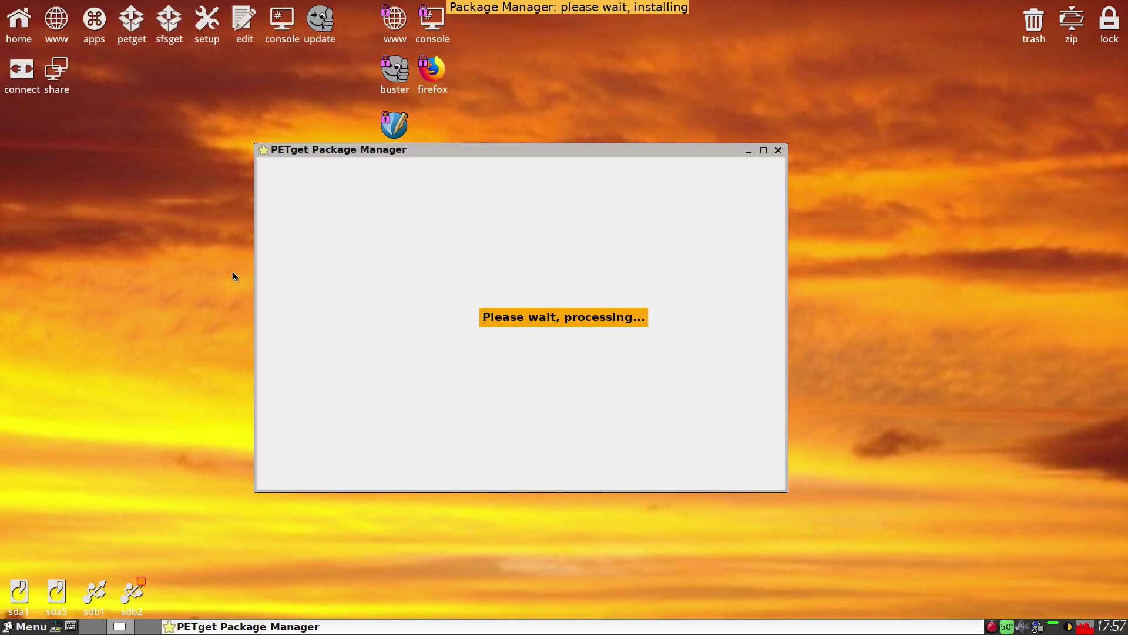
pyautogui.click(340, 312)
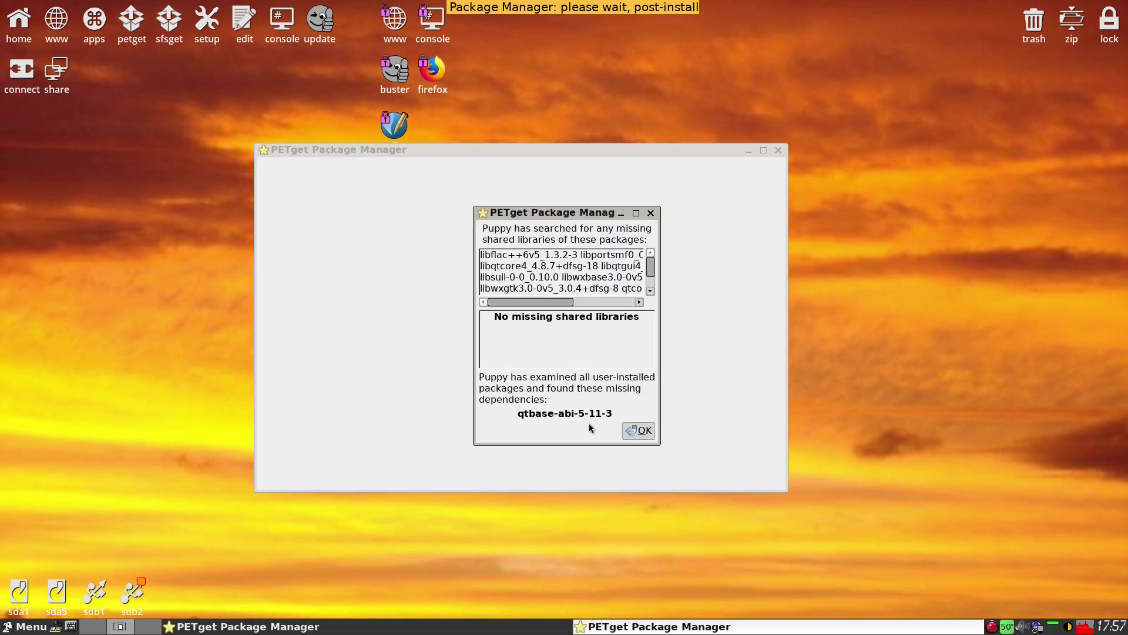
pyautogui.click(642, 434)
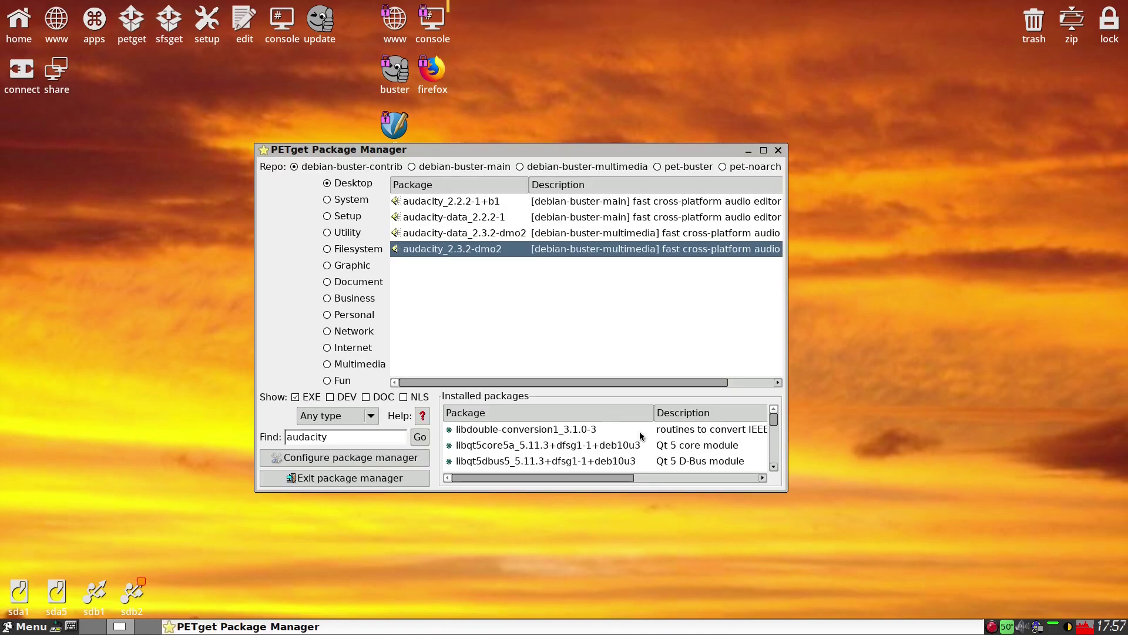
pyautogui.click(778, 150)
# Step: Look for Audacity among the installed Multimedia applications
pyautogui.rightClick(169, 221)
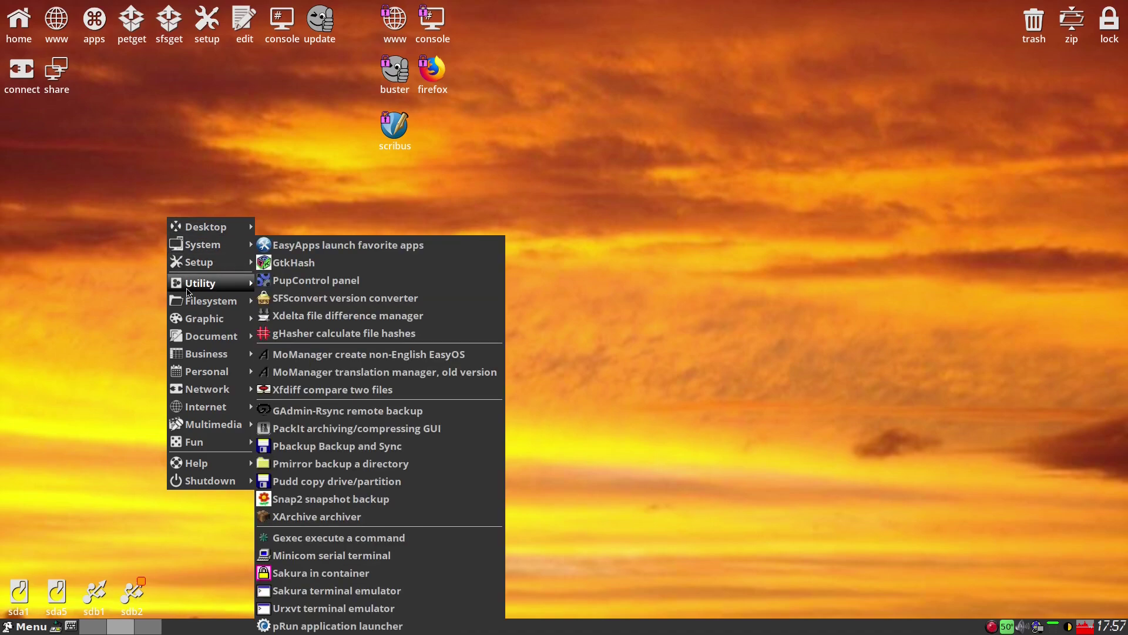
pyautogui.moveTo(216, 412)
pyautogui.moveTo(226, 432)
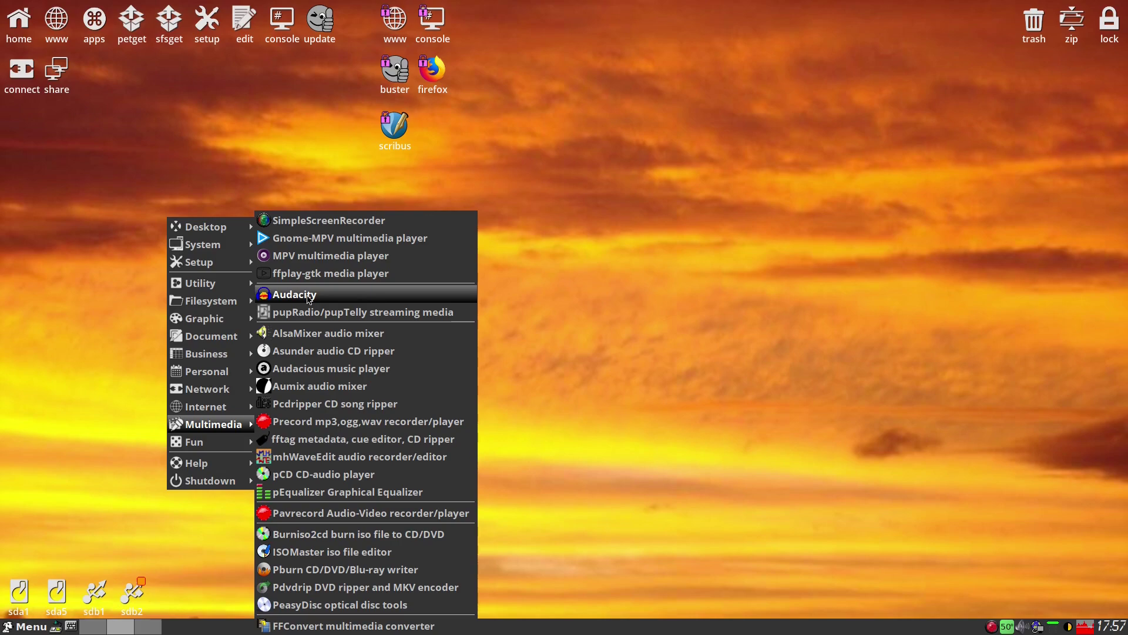
pyautogui.click(630, 318)
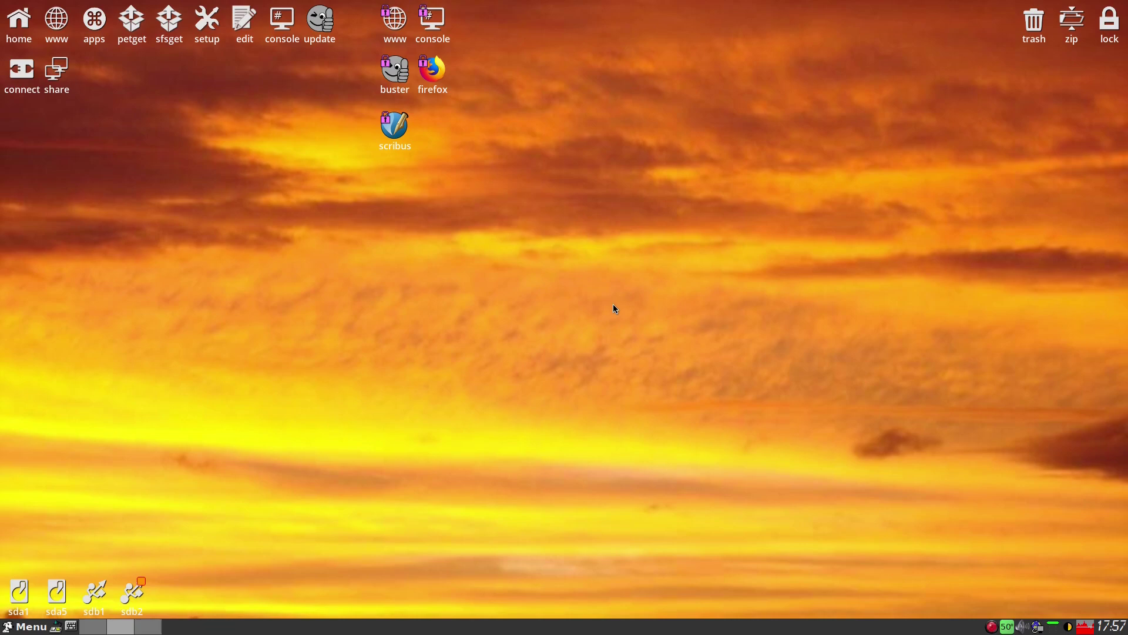
# Step: Look over the preinstalled applications in the Internet, Document, Graphic and Utility categories
pyautogui.click(25, 626)
pyautogui.moveTo(29, 568)
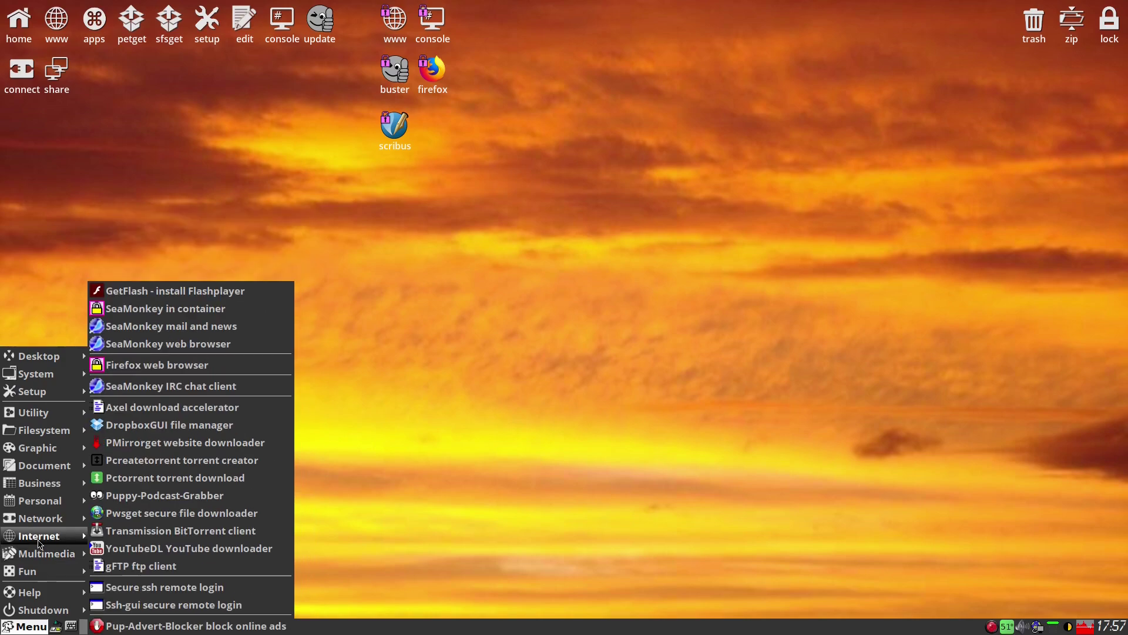
pyautogui.moveTo(49, 522)
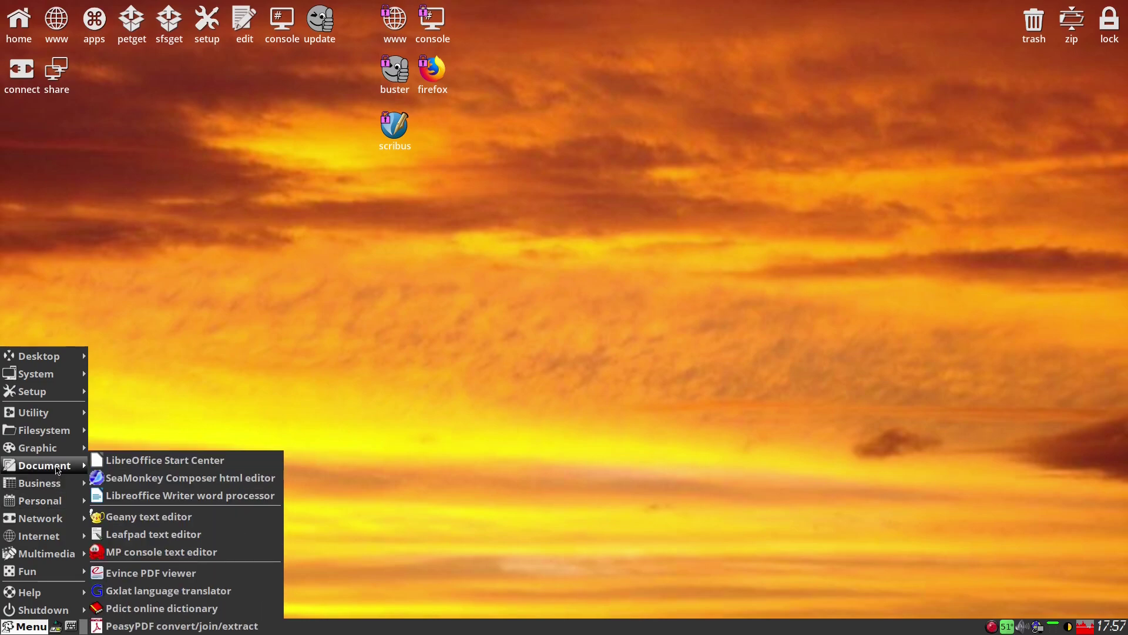
pyautogui.moveTo(58, 454)
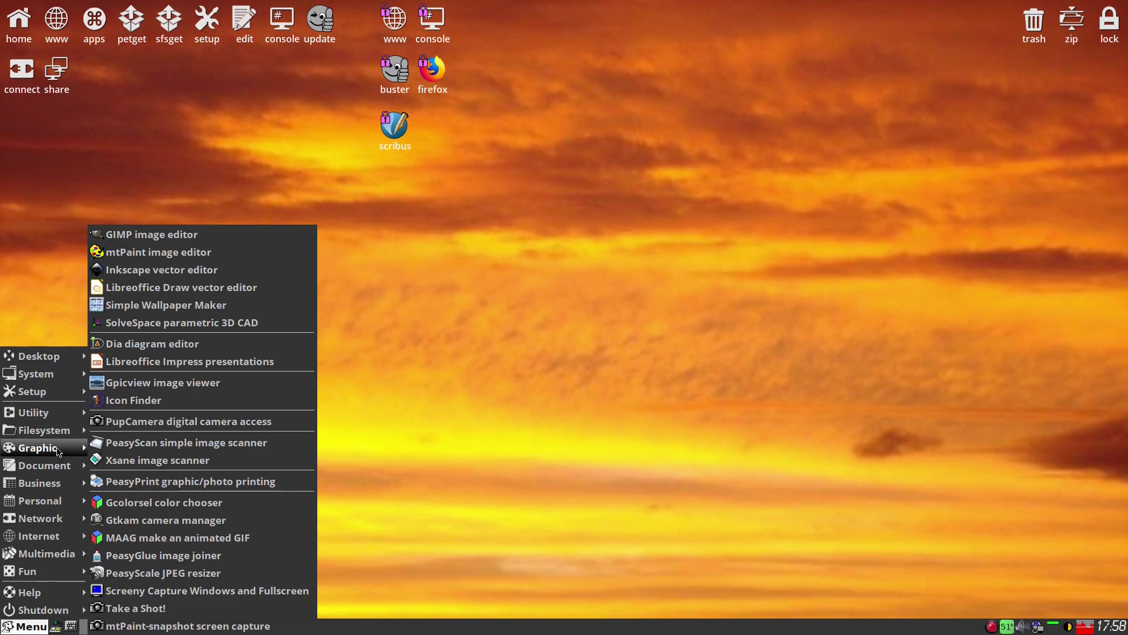
pyautogui.moveTo(65, 413)
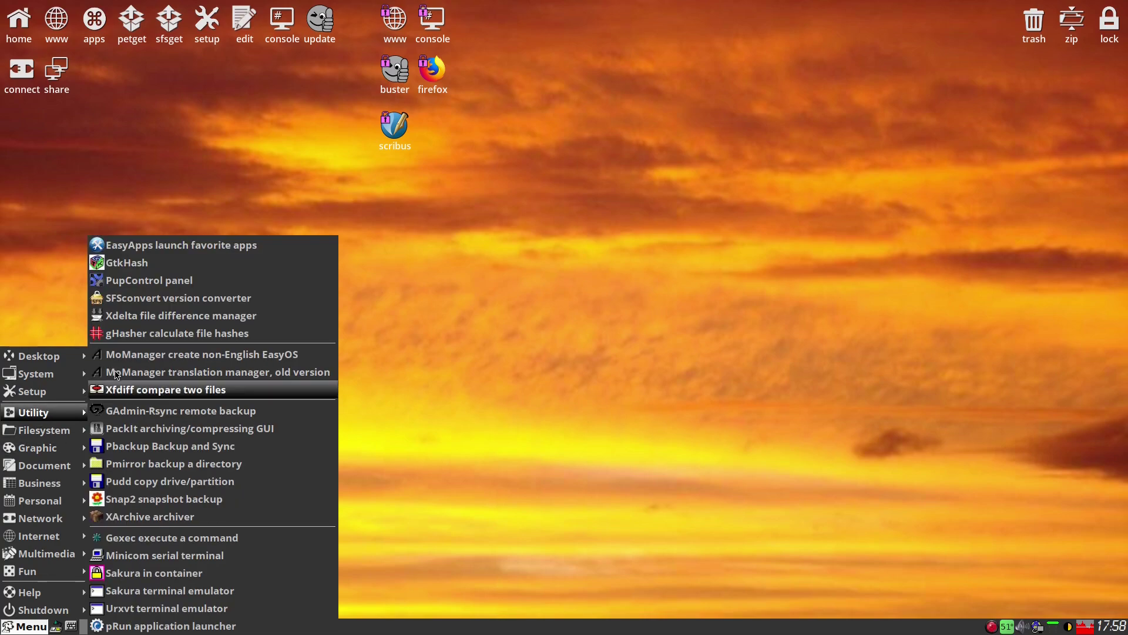
pyautogui.click(424, 303)
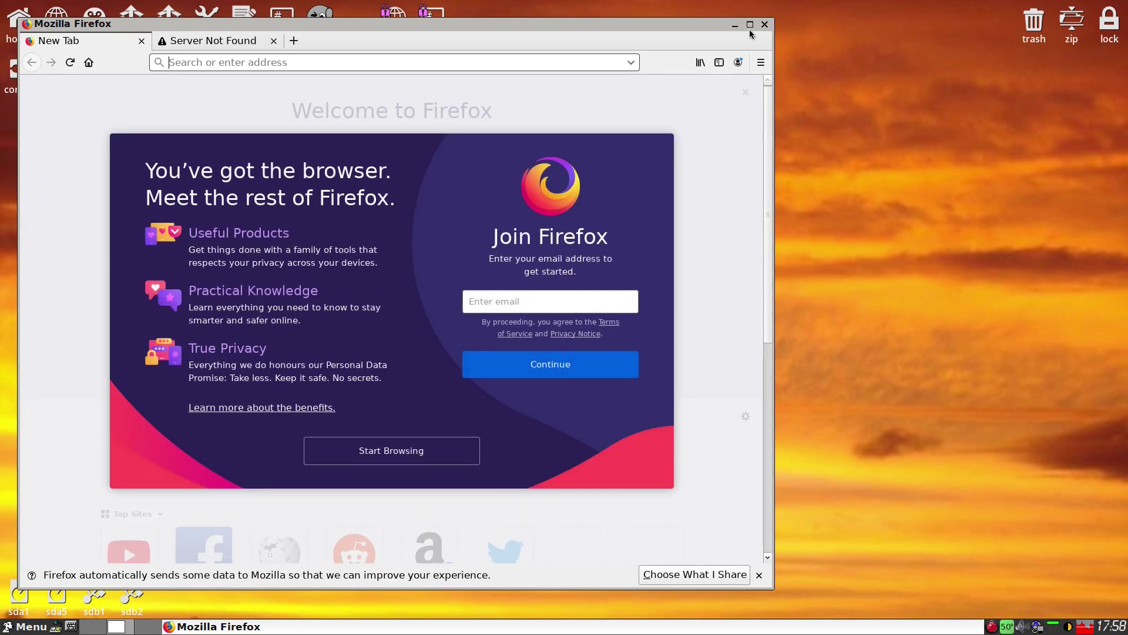
# Step: In a maximized Firefox window, close the Server Not Found tab and open YouTube through a web search for youtube
pyautogui.click(750, 24)
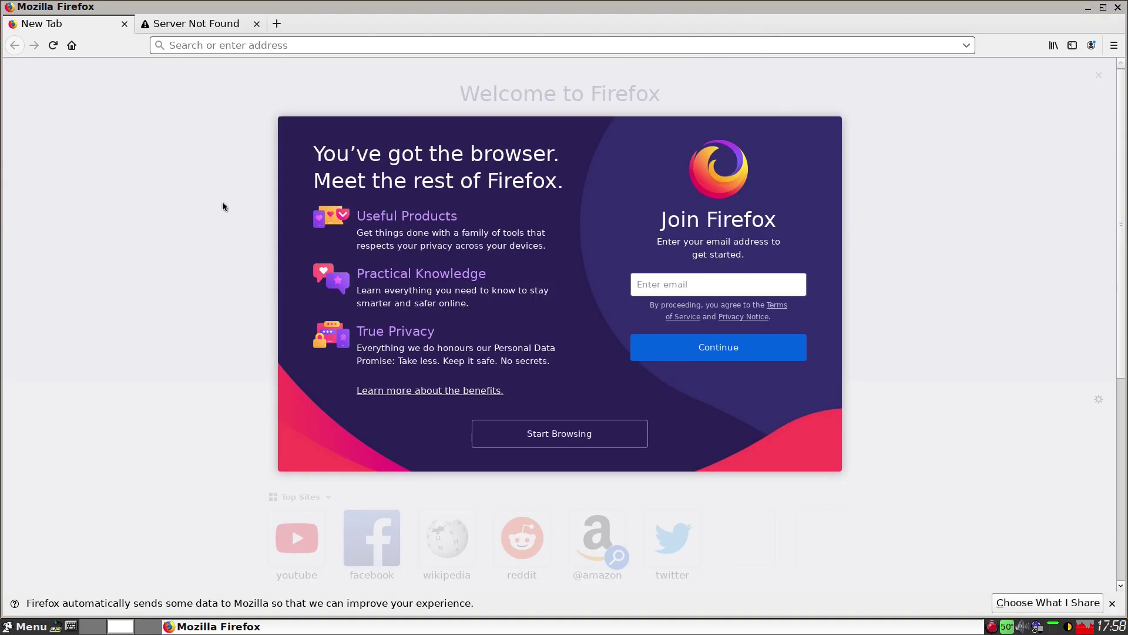
pyautogui.click(256, 24)
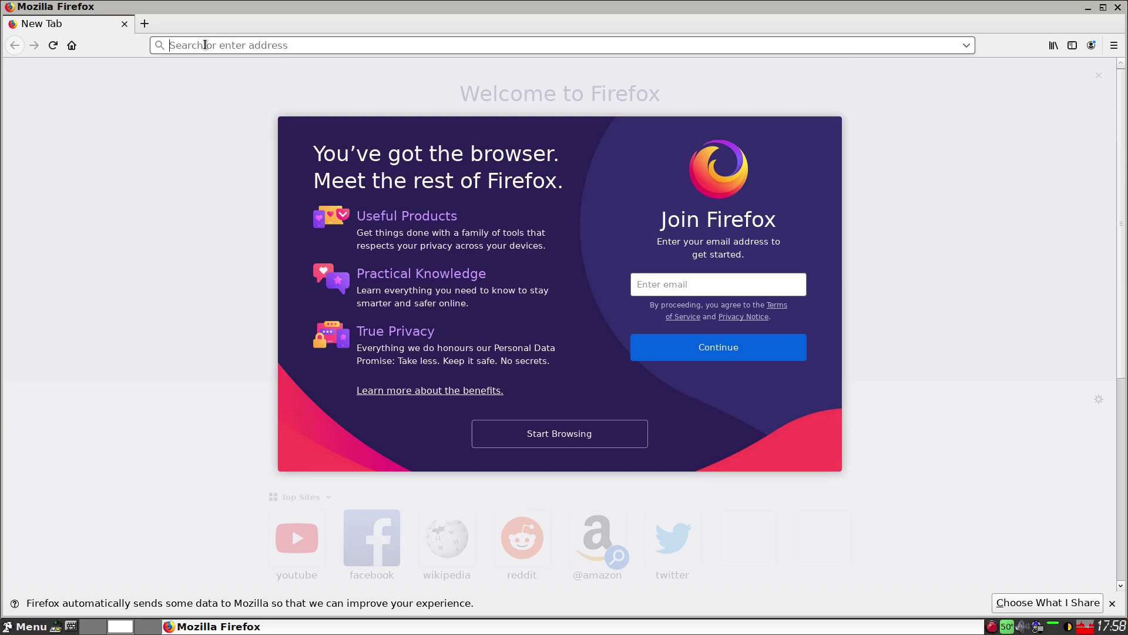
pyautogui.write('y')
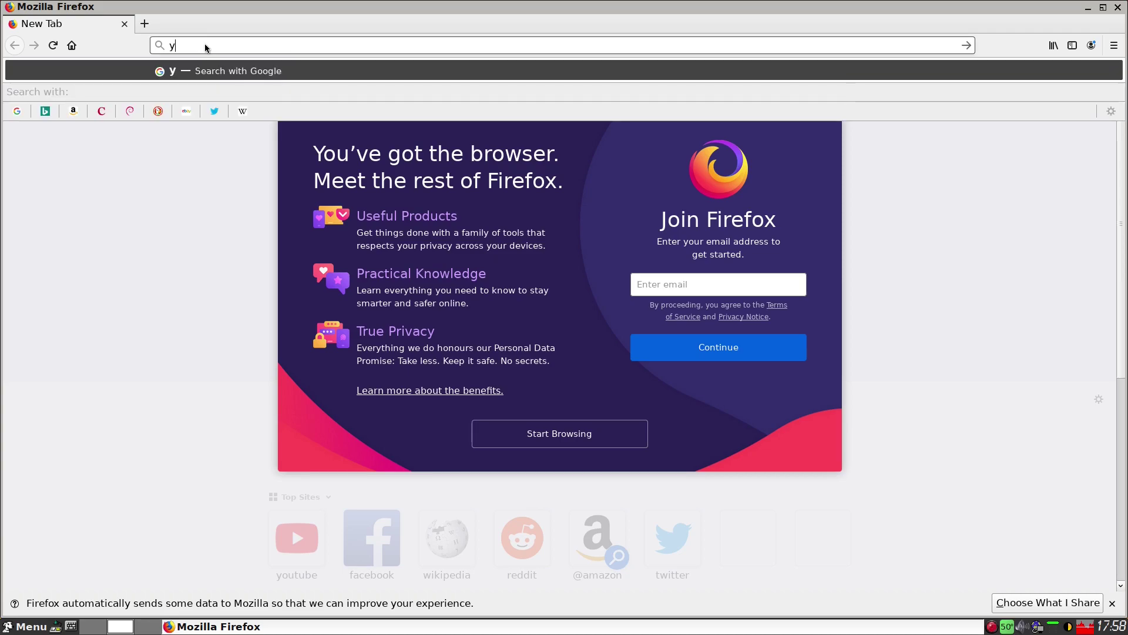
pyautogui.write('outube')
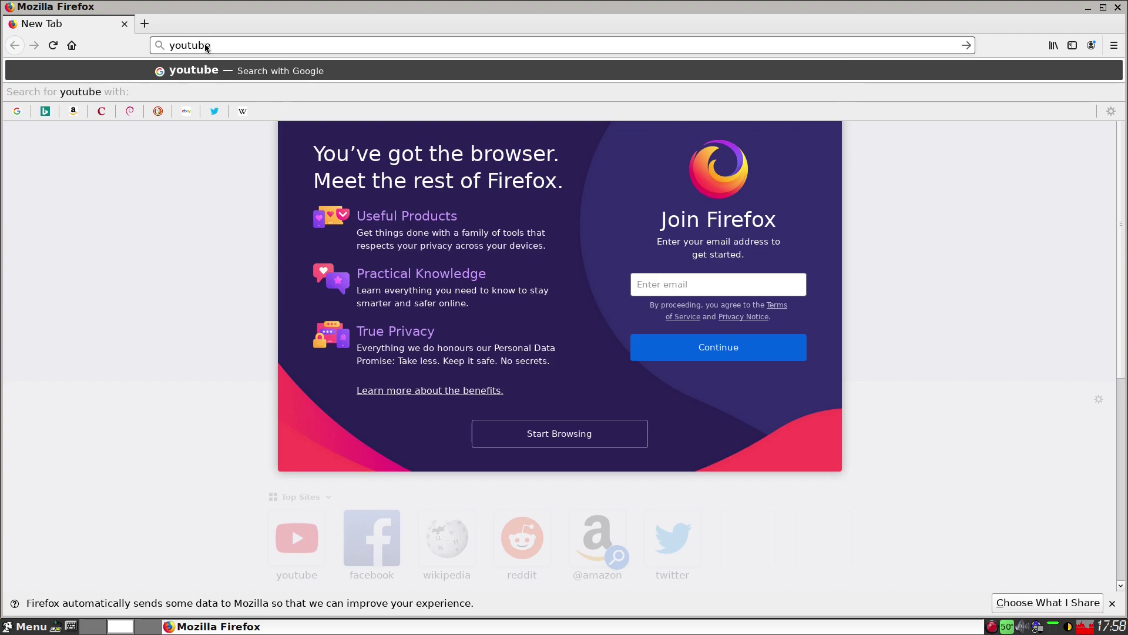
pyautogui.press('Return')
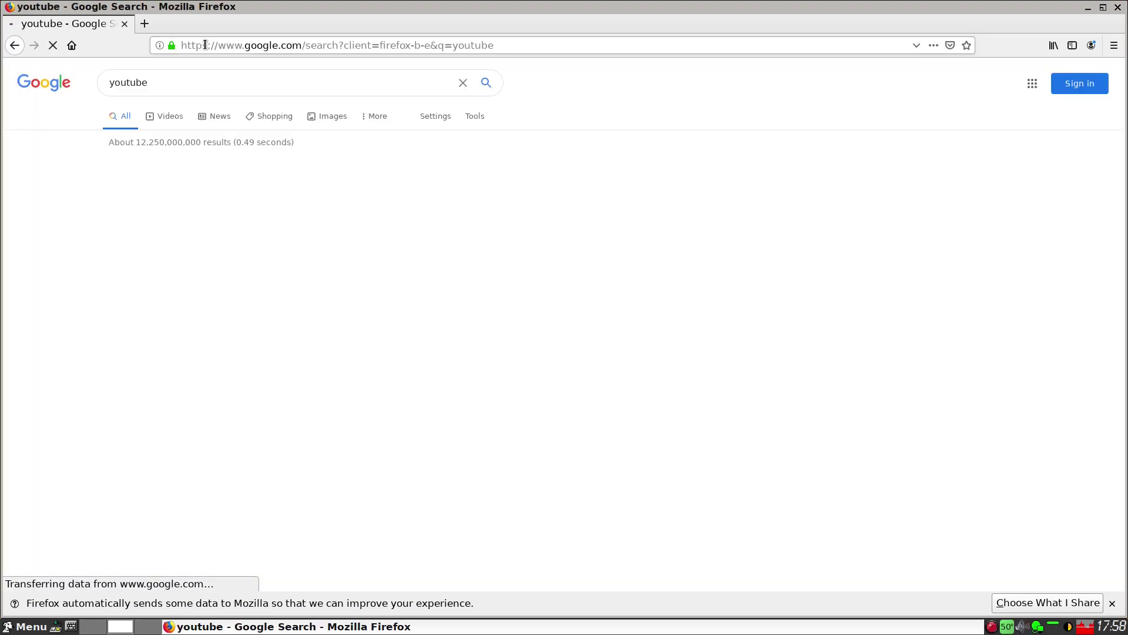
pyautogui.click(145, 274)
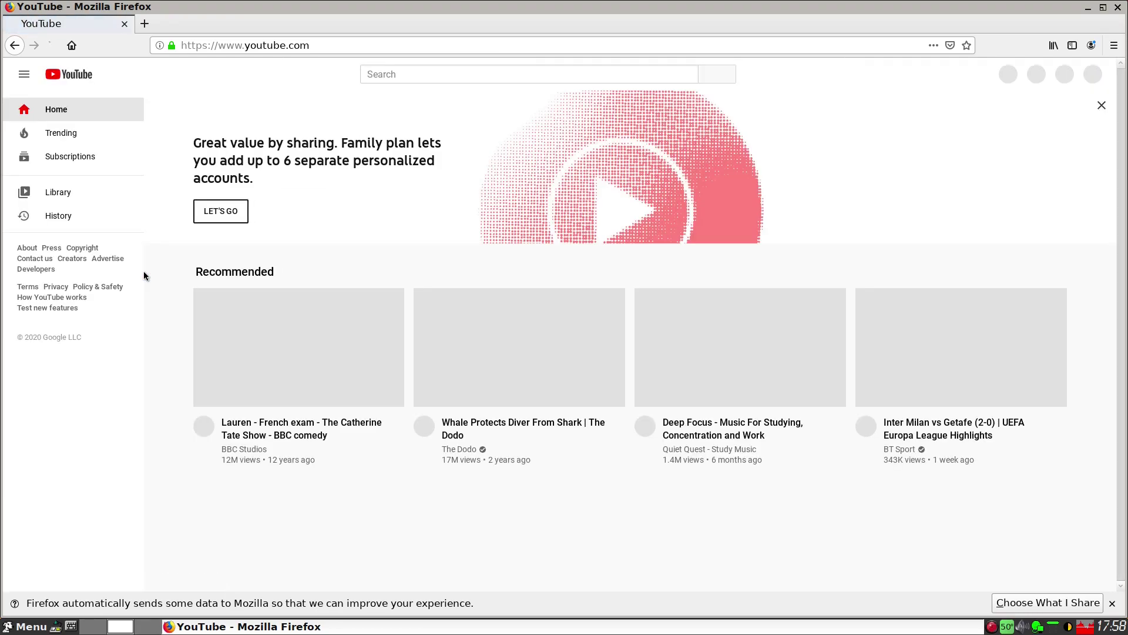
# Step: Dismiss the Firefox data-sharing notice and search YouTube for sneekylinux
pyautogui.click(1112, 603)
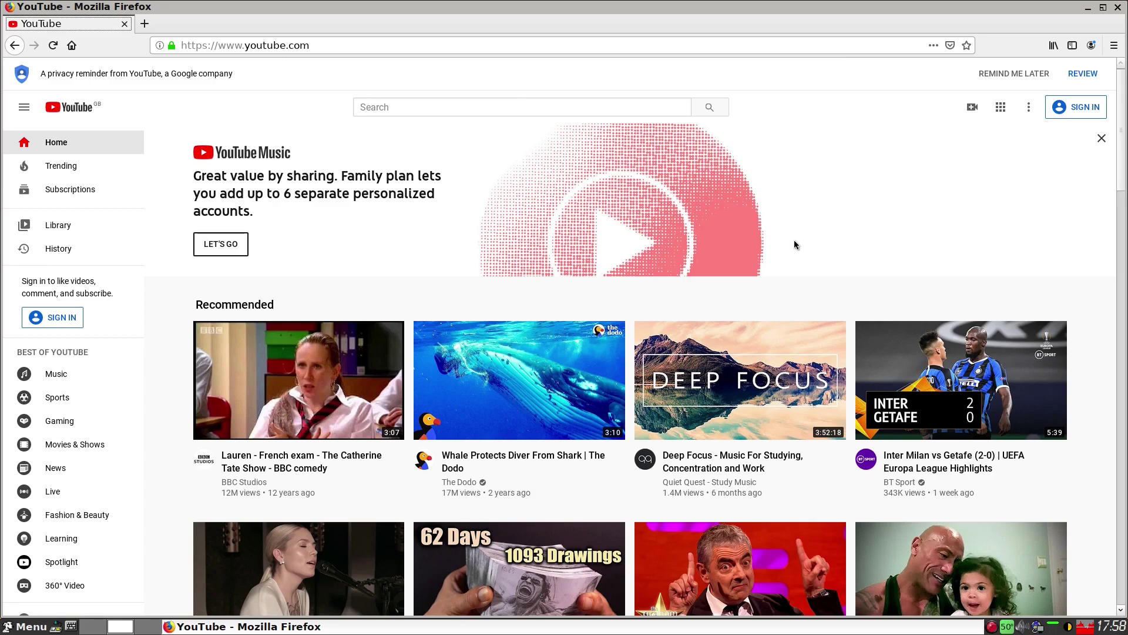
pyautogui.click(420, 114)
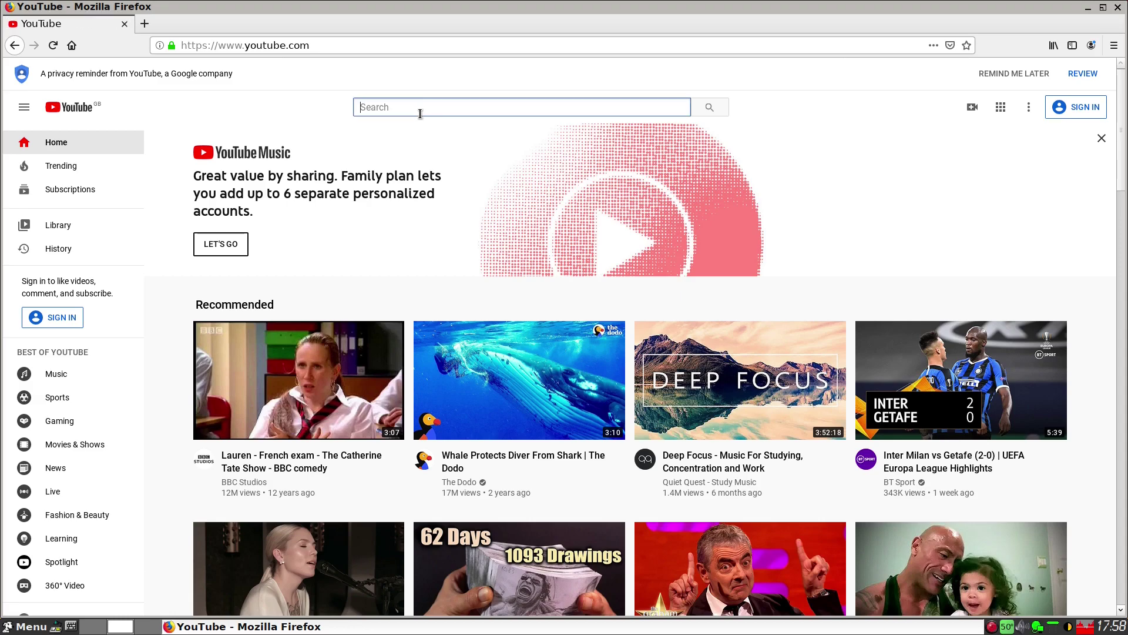
pyautogui.write('sneeky')
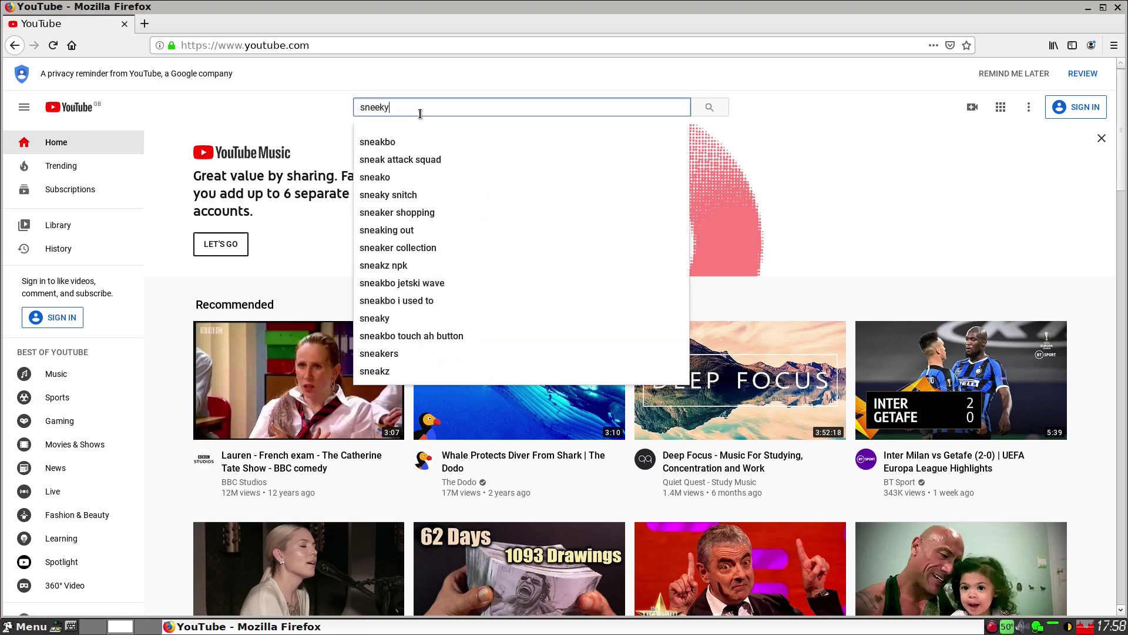
pyautogui.write('linux')
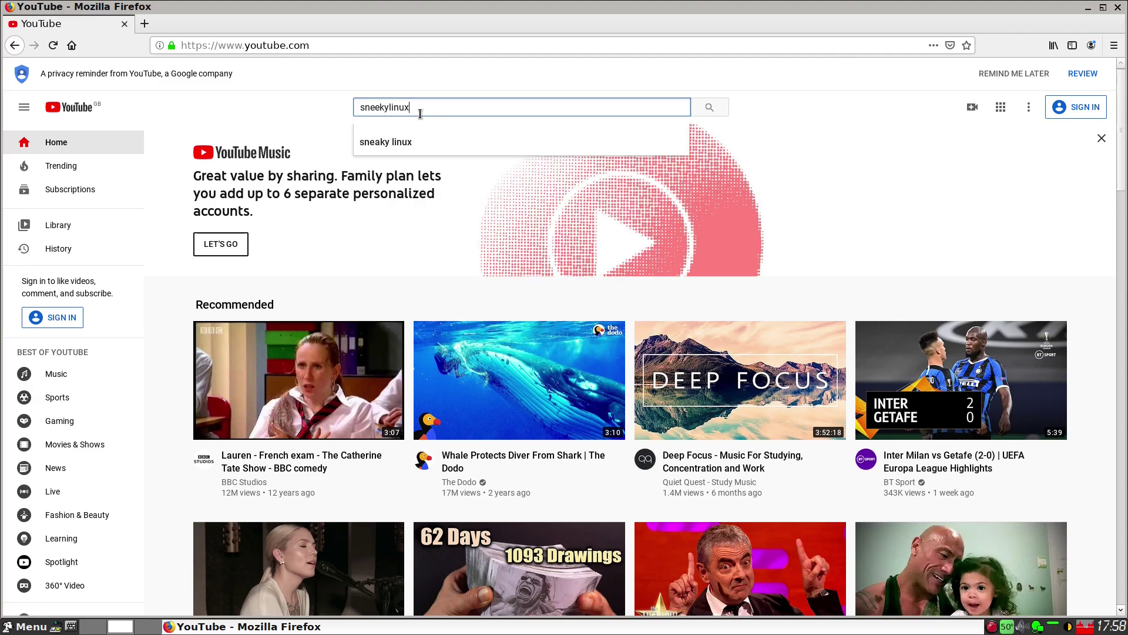
pyautogui.press('Return')
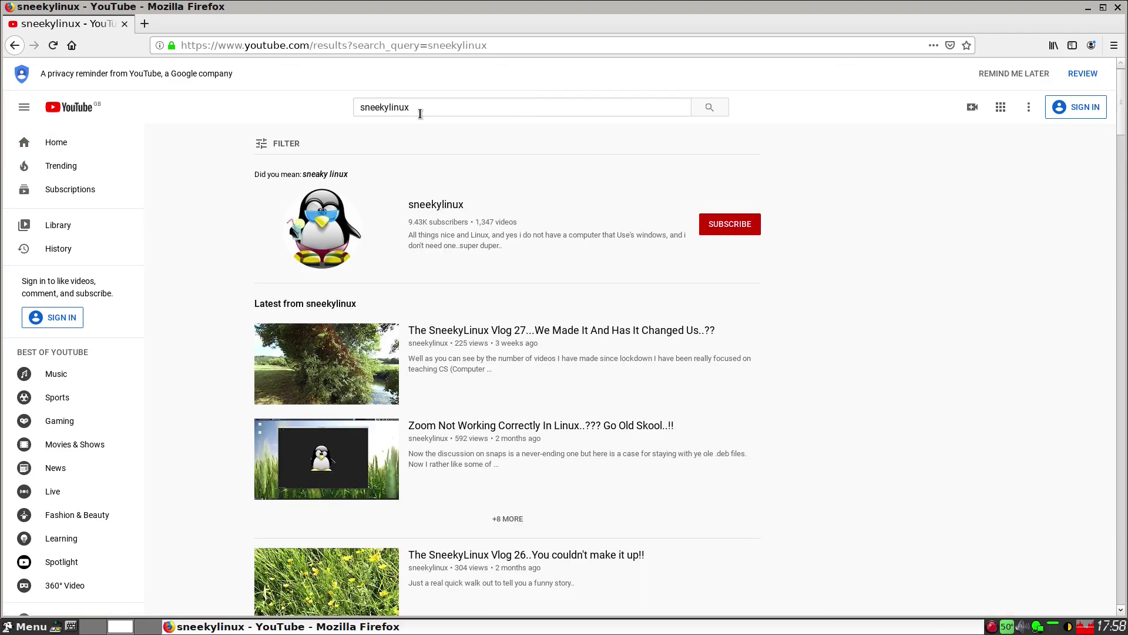
# Step: Play the video "The SneekyLinux Vlog 27...We Made It And Has It Changed Us..??" and skip its advert
pyautogui.click(576, 331)
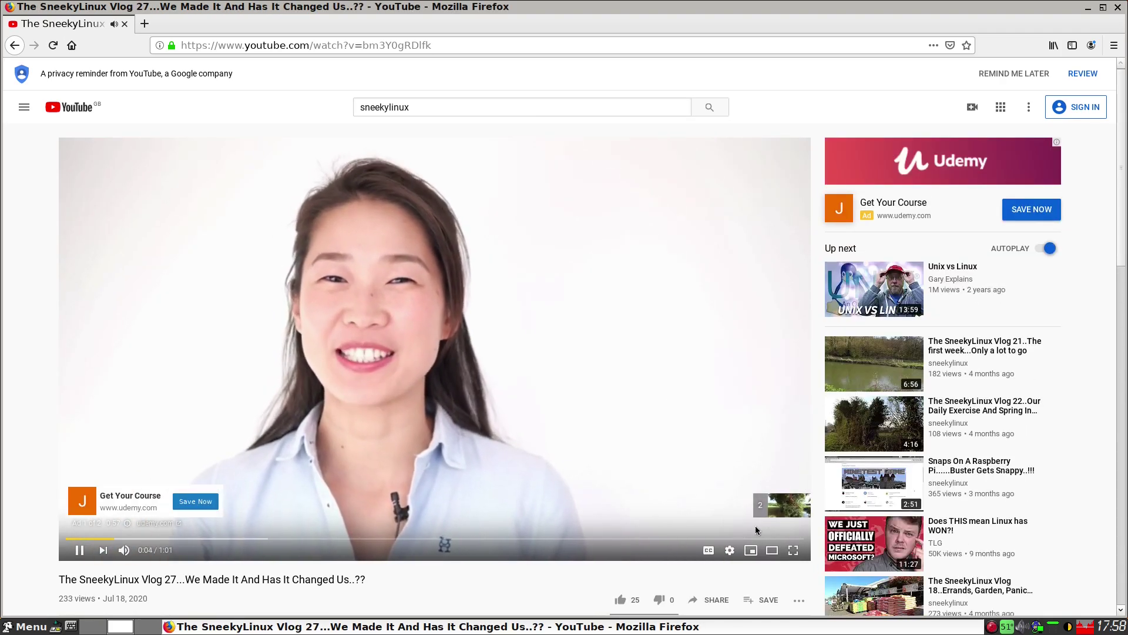
pyautogui.click(777, 507)
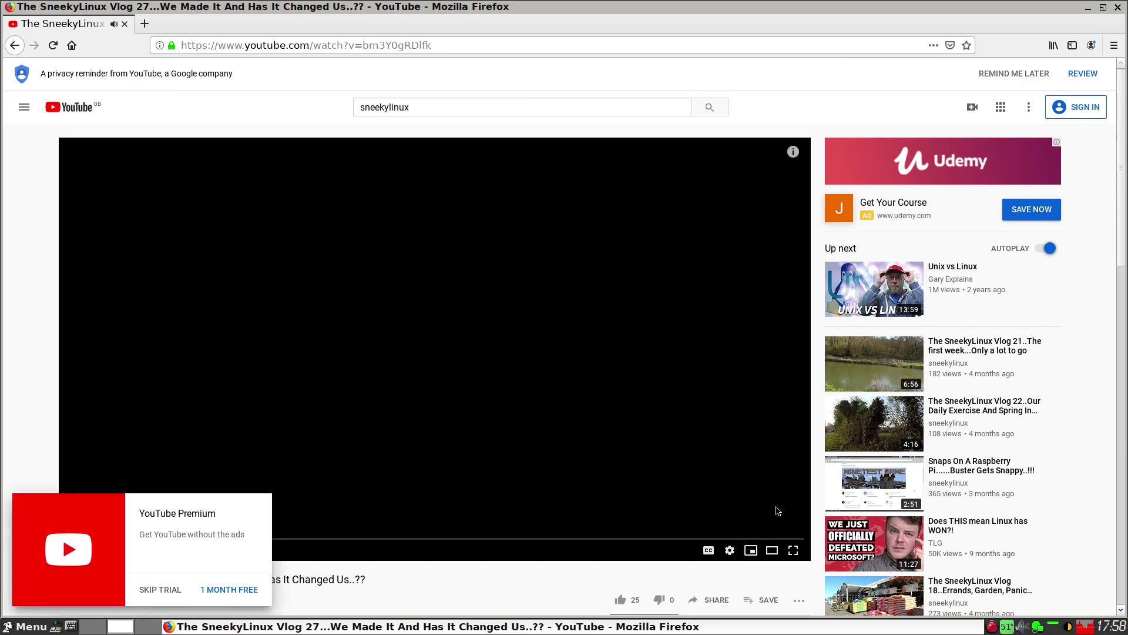
# Step: Choose a playback quality for the Vlog 27 video, watch it briefly and close Firefox
pyautogui.click(730, 550)
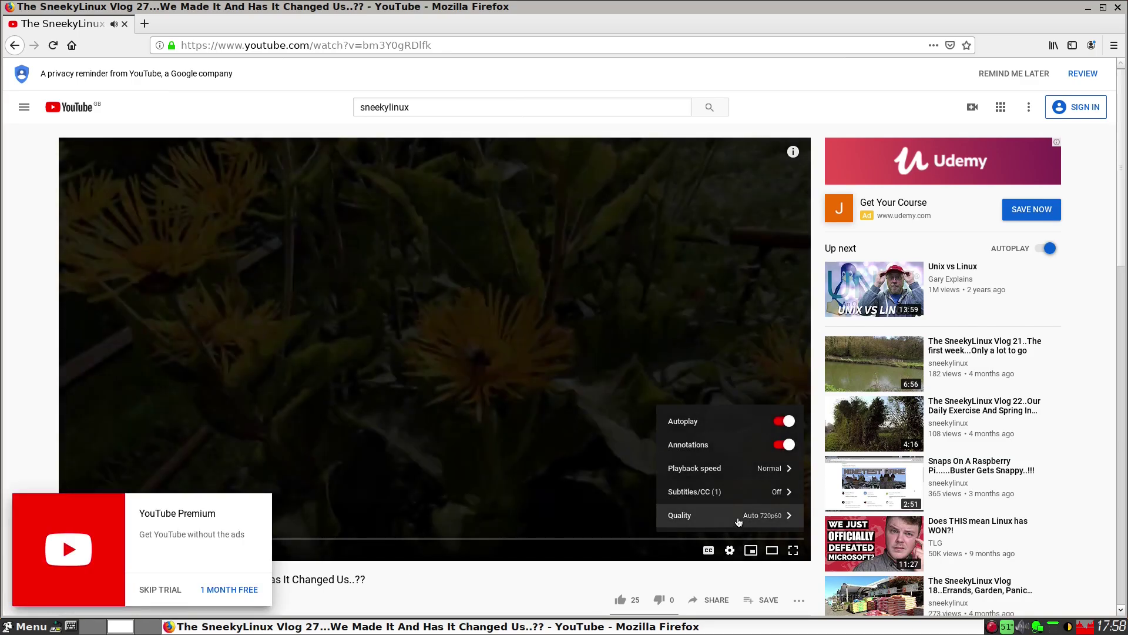
pyautogui.click(739, 517)
pyautogui.click(699, 381)
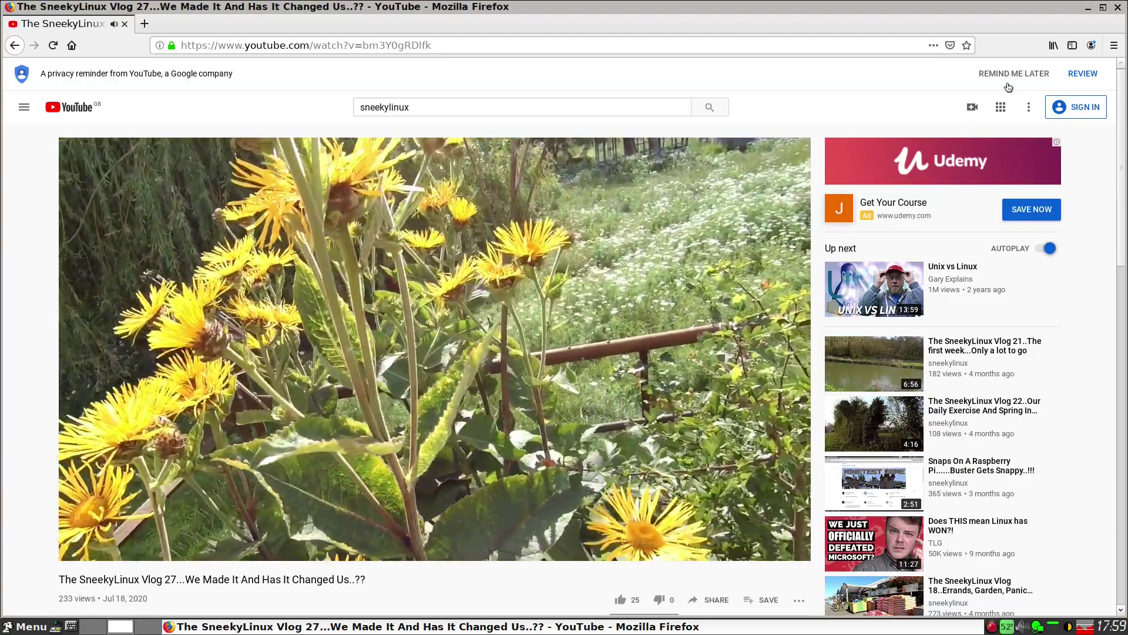
pyautogui.click(1118, 7)
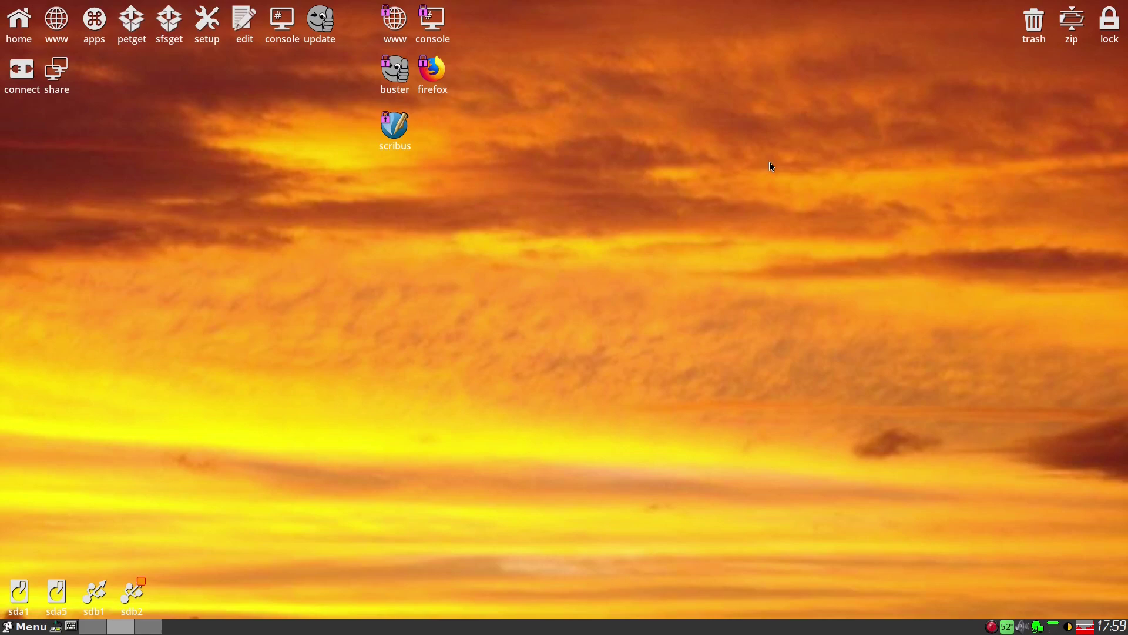